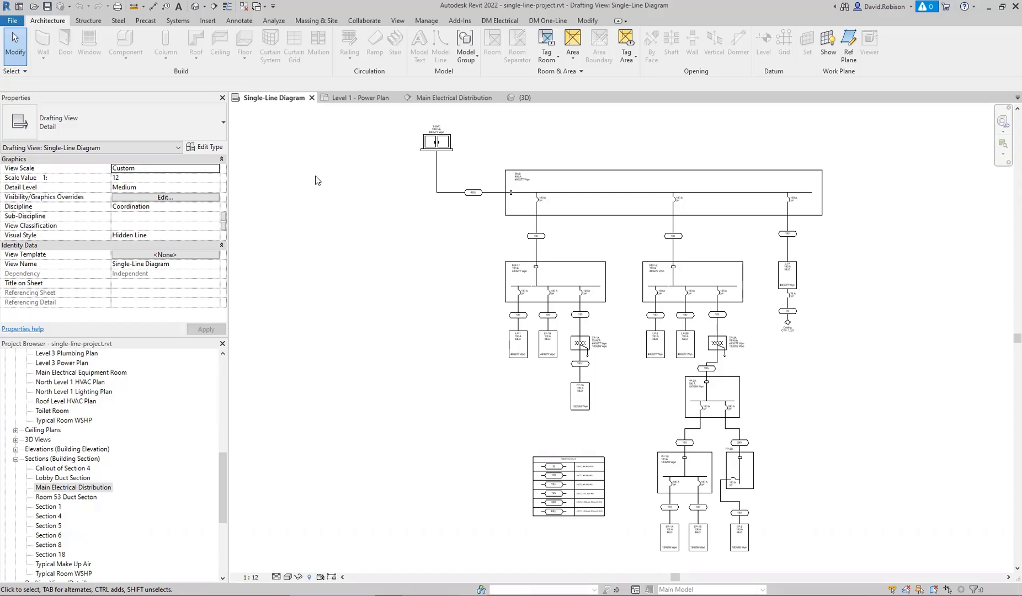
Step: Switch to the Level 1 - Power Plan and bring the panel group into view
{"action": "left_click", "coordinate": [359, 97]}
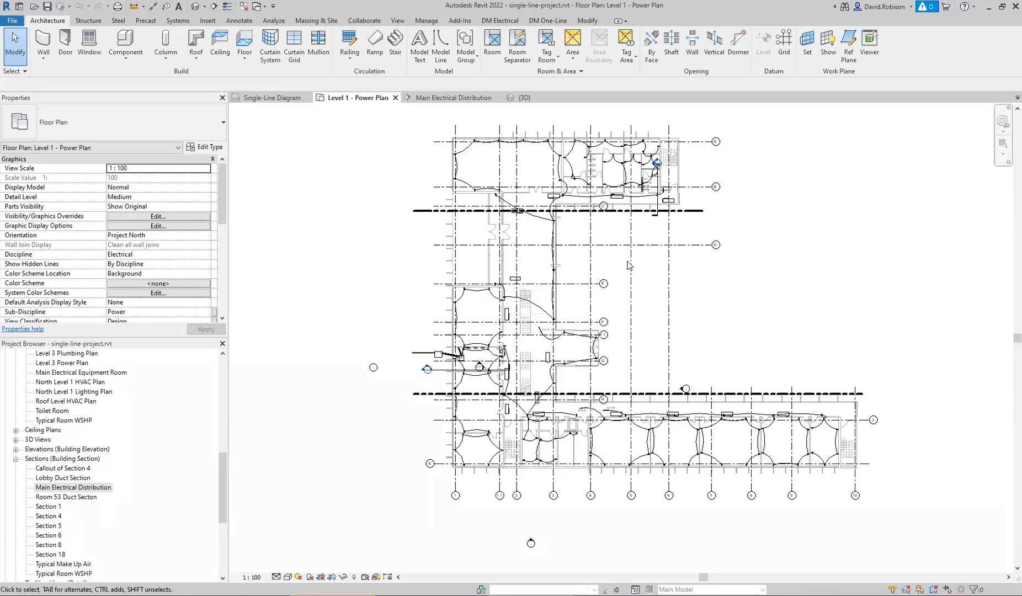
{"action": "middle_click_drag", "start_coordinate": [619, 253], "coordinate": [602, 272]}
{"action": "scroll", "coordinate": [627, 209], "scroll_direction": "up", "scroll_amount": 8}
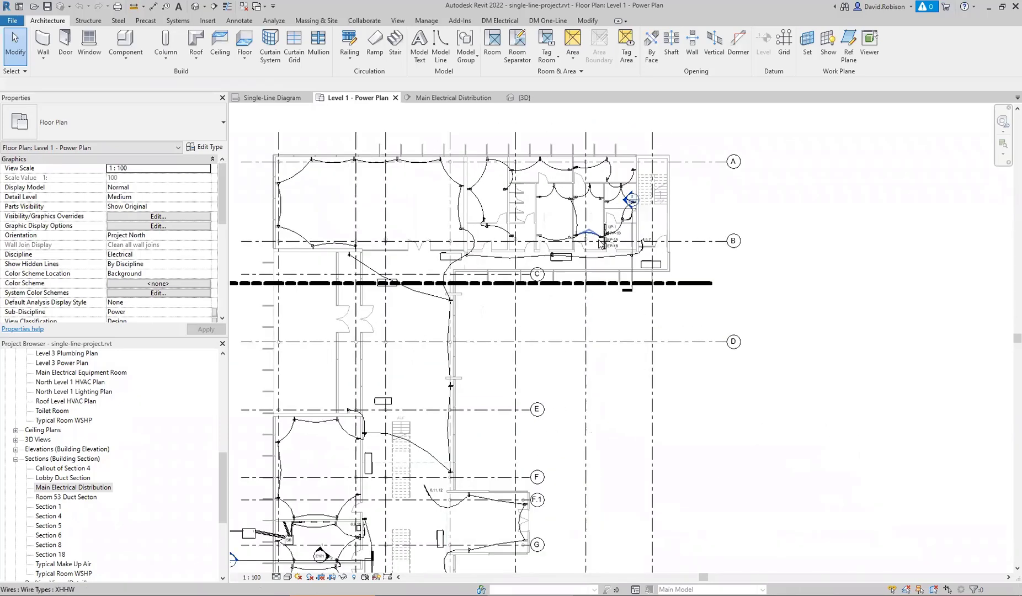
{"action": "middle_click_drag", "start_coordinate": [657, 219], "coordinate": [637, 264]}
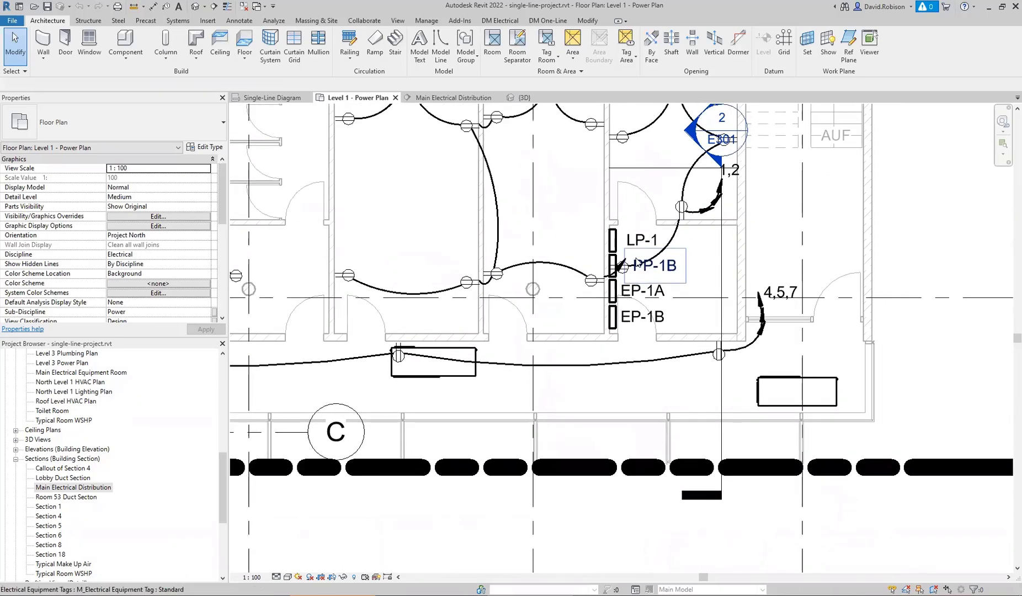
Step: Open Design Master Panel Edit and select the SWB switchboard's properties
{"action": "left_click", "coordinate": [500, 21]}
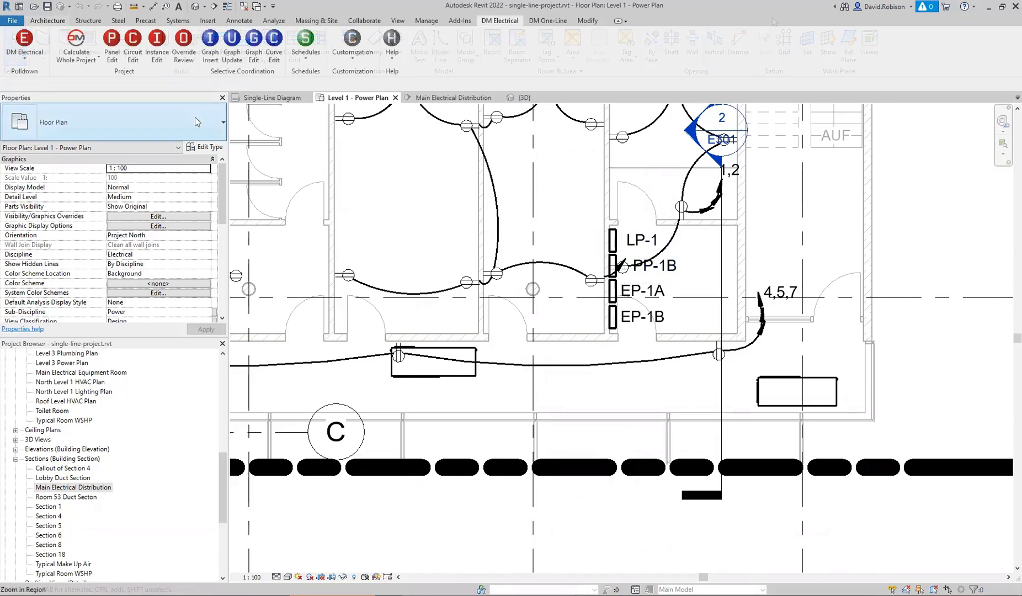
{"action": "left_click", "coordinate": [113, 55]}
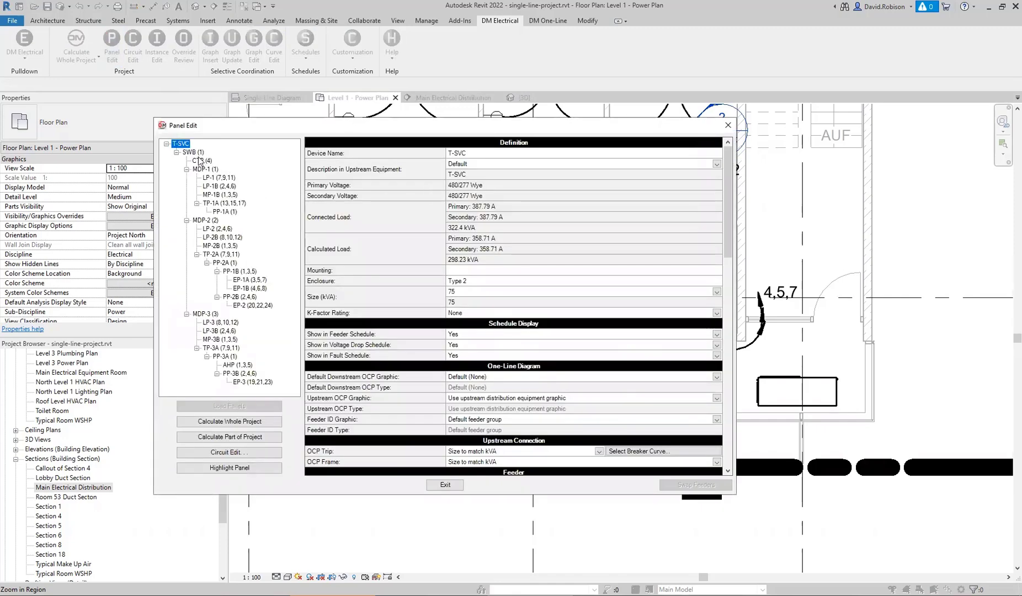
{"action": "key", "text": "Down"}
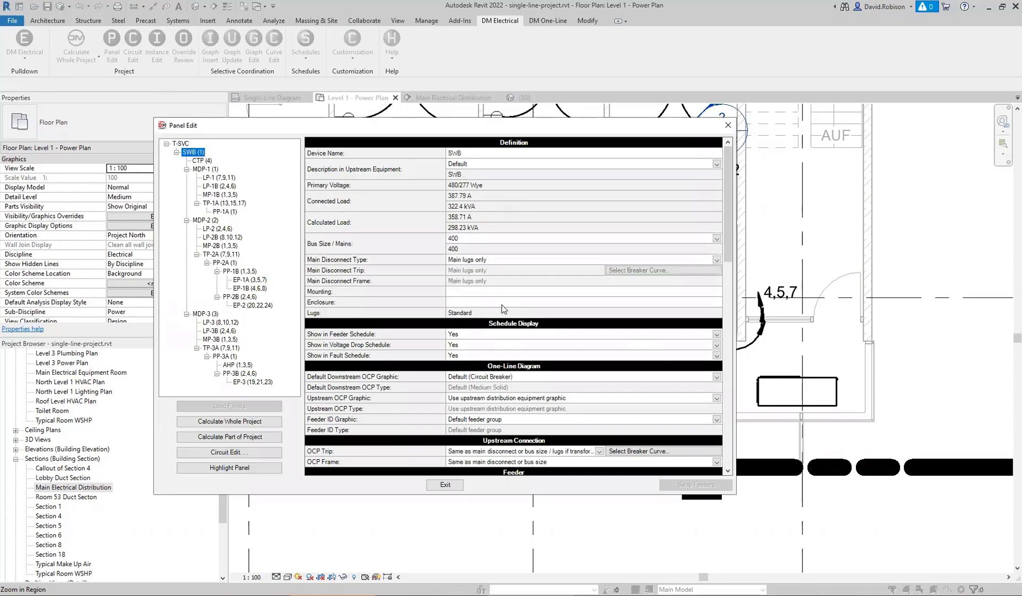
{"action": "scroll", "coordinate": [413, 289], "scroll_direction": "down", "scroll_amount": 5}
{"action": "scroll", "coordinate": [411, 290], "scroll_direction": "down", "scroll_amount": 3}
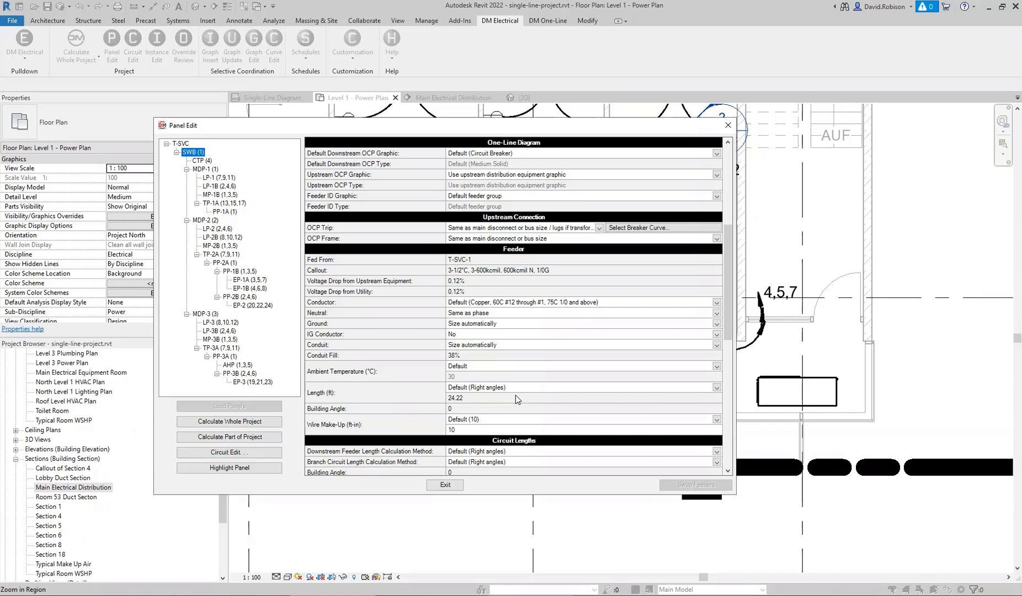
Step: Keep SWB's feeder length on right angles (24.22 ft), exit, and acknowledge the Circuit 1 warning
{"action": "left_click", "coordinate": [376, 391]}
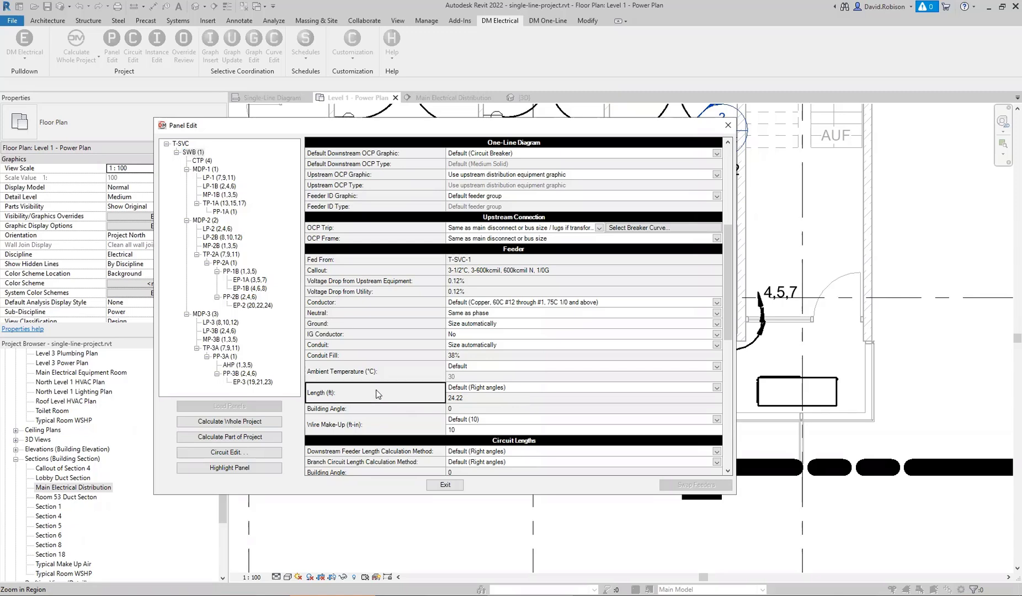
{"action": "left_click", "coordinate": [494, 388]}
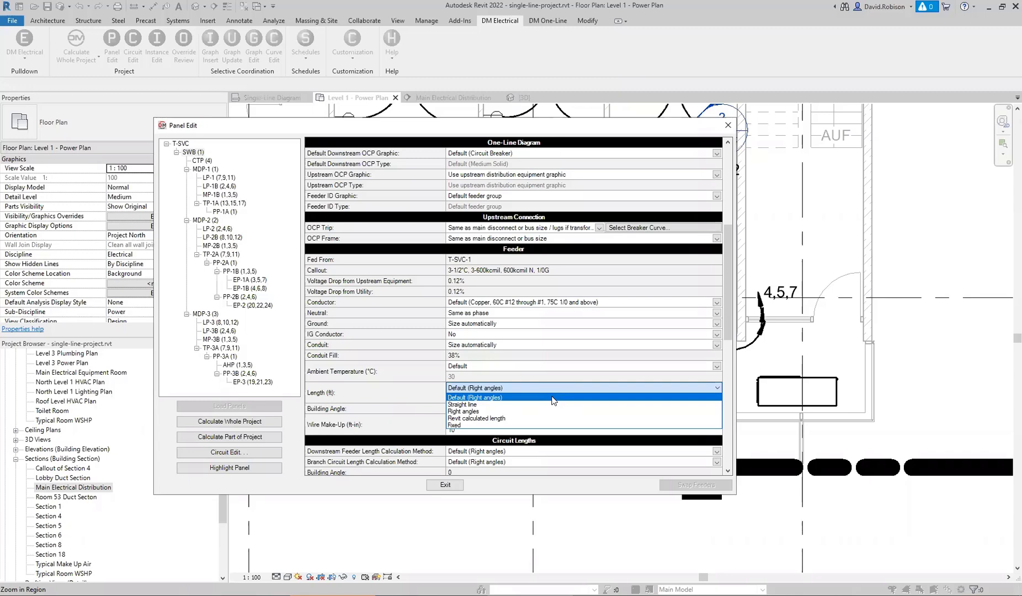
{"action": "left_click", "coordinate": [414, 398]}
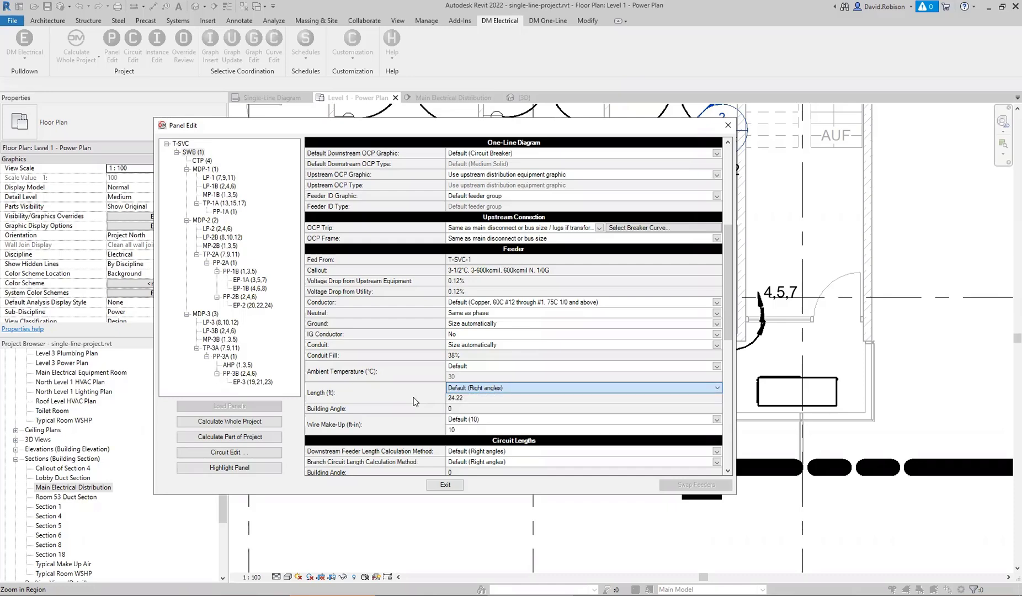
{"action": "left_click", "coordinate": [445, 485]}
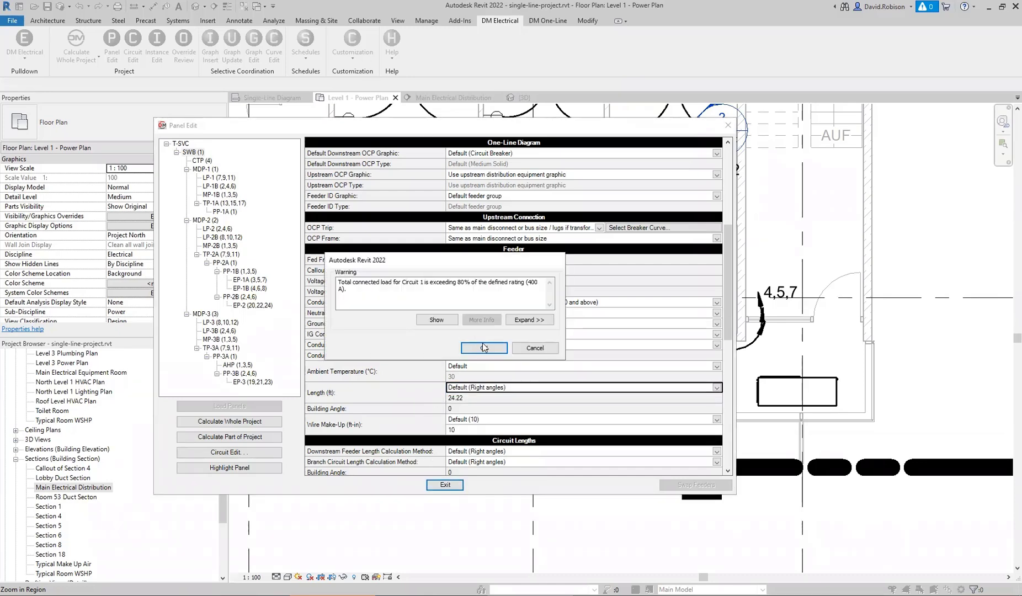
{"action": "key", "text": "Return"}
Step: Review the Project Options length methods, building angle and wire make-up length rows
{"action": "left_click", "coordinate": [366, 62]}
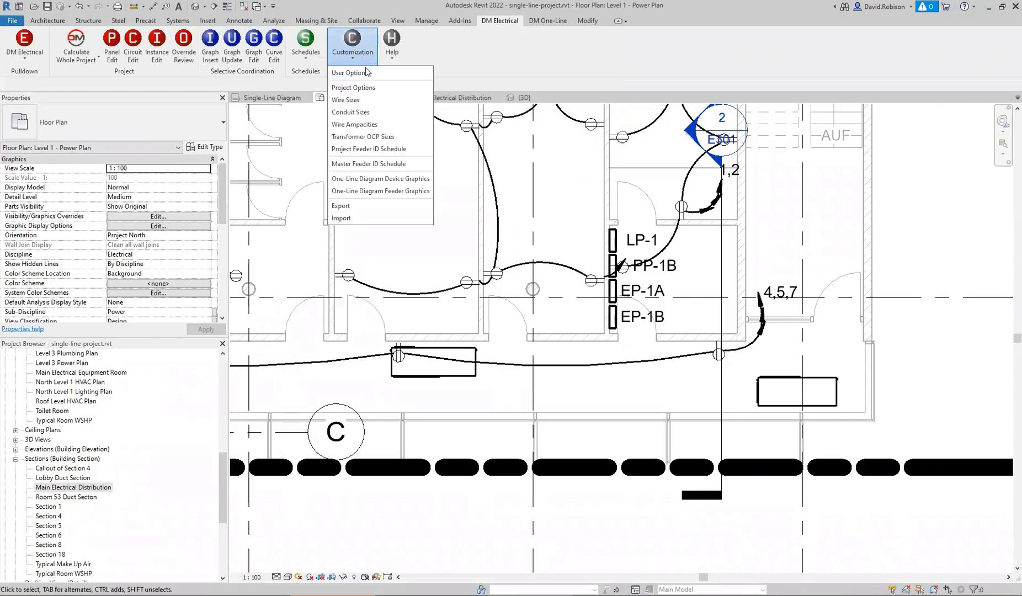
{"action": "left_click", "coordinate": [368, 89]}
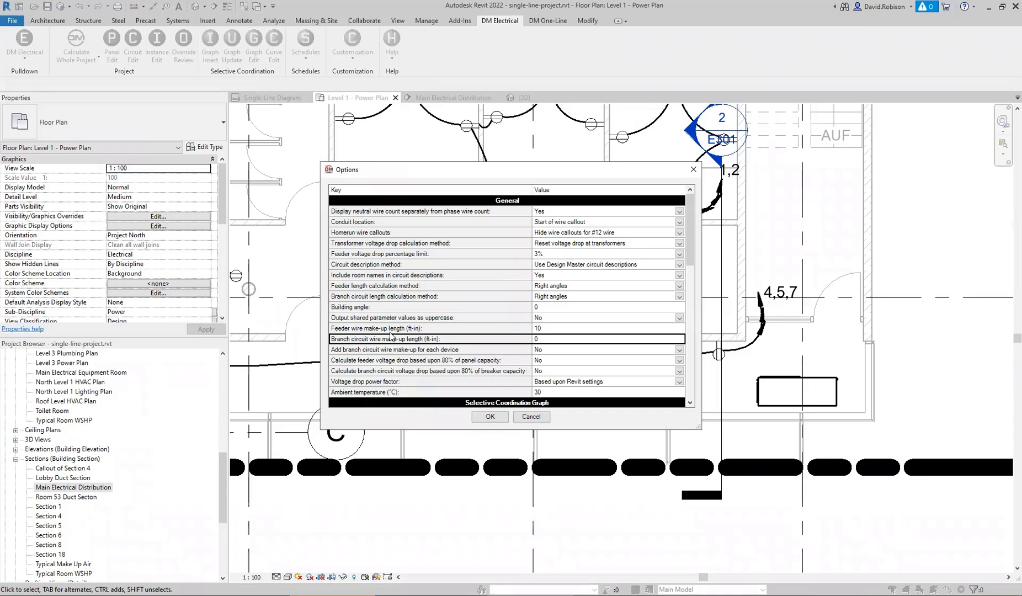
{"action": "left_click", "coordinate": [389, 288]}
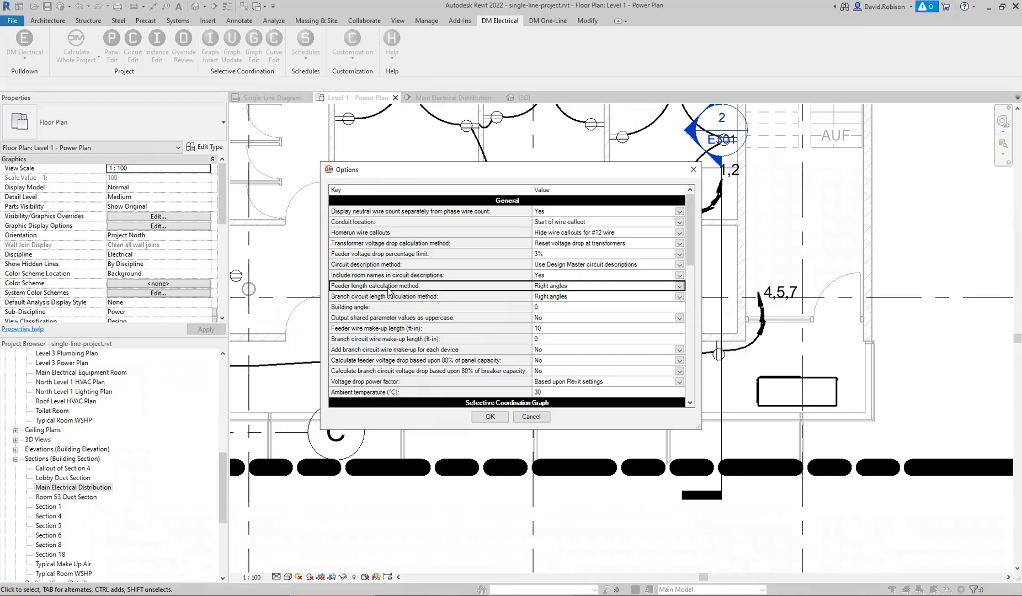
{"action": "left_click", "coordinate": [466, 298]}
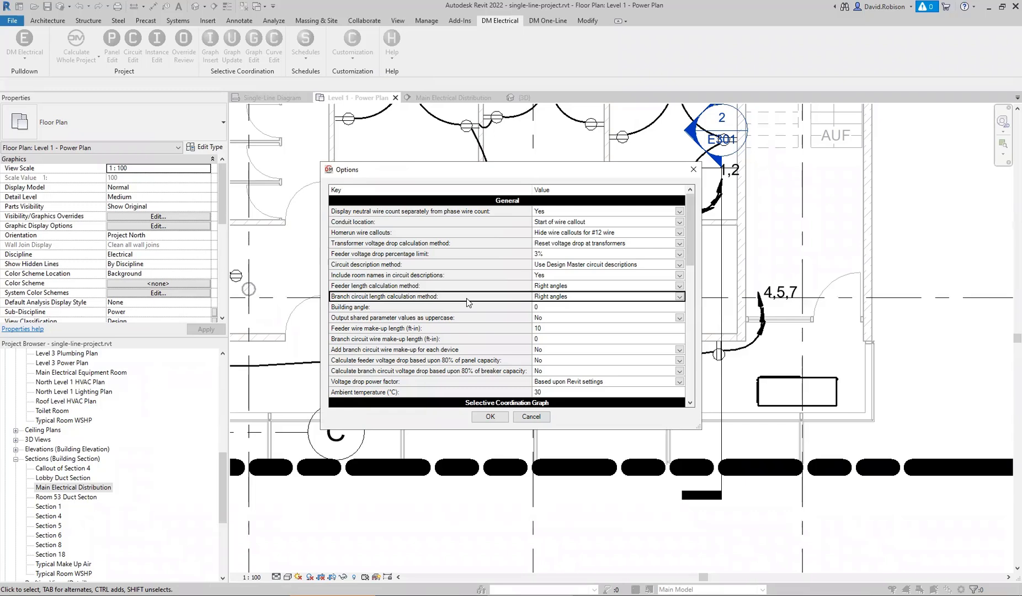
{"action": "left_click", "coordinate": [469, 308]}
{"action": "left_click", "coordinate": [466, 330]}
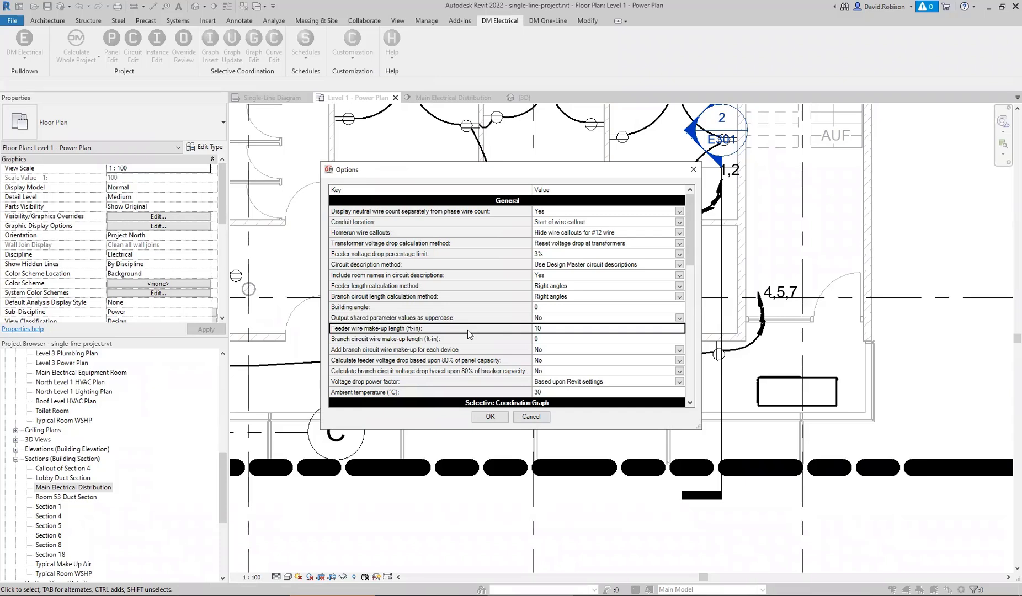
{"action": "left_click", "coordinate": [469, 341]}
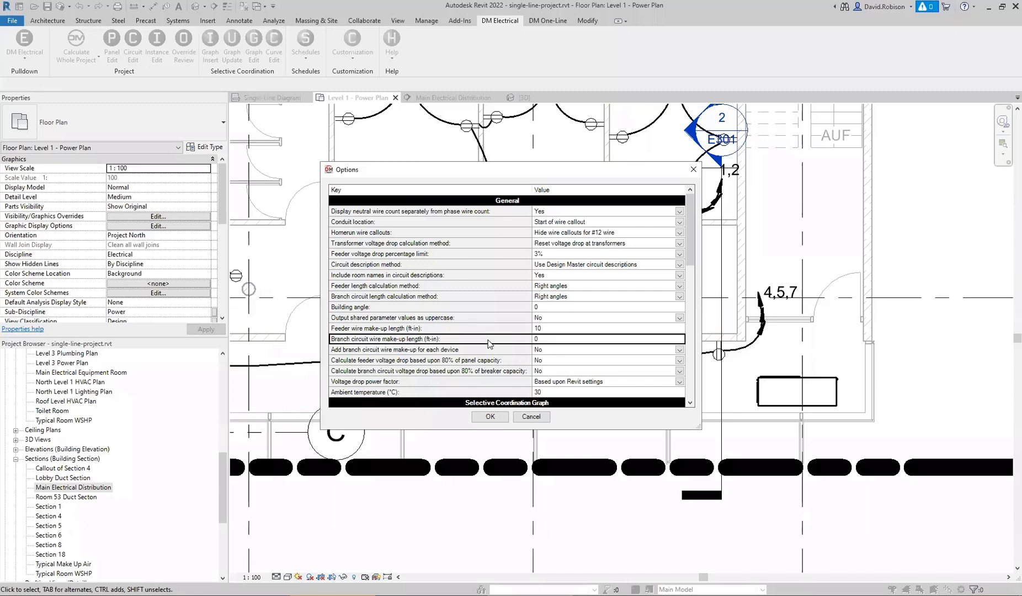
{"action": "left_click", "coordinate": [473, 350]}
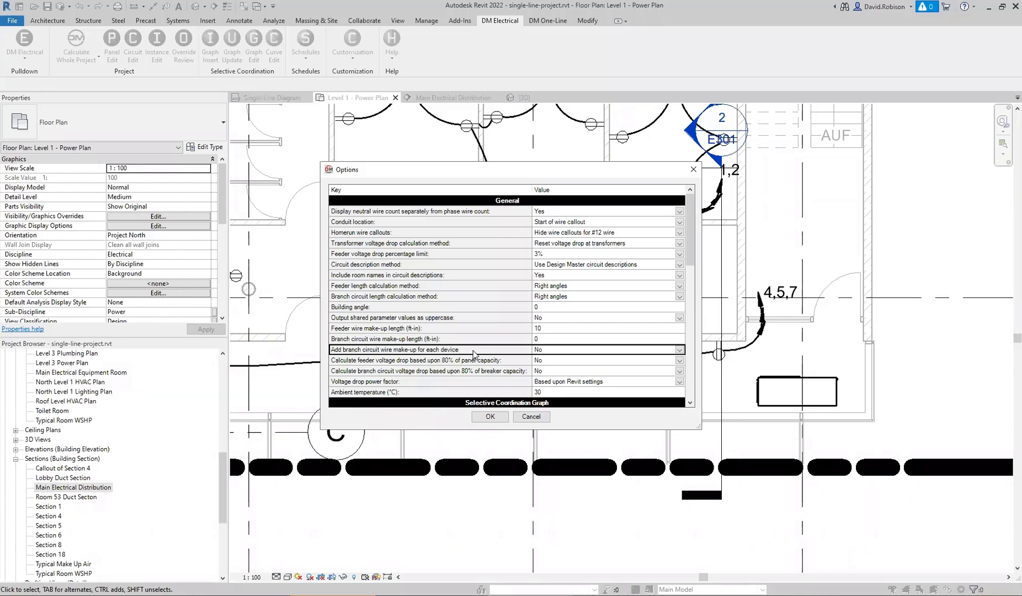
Step: Keep the feeder length method on Right angles, accept the options, and reopen Panel Edit
{"action": "left_click", "coordinate": [570, 287]}
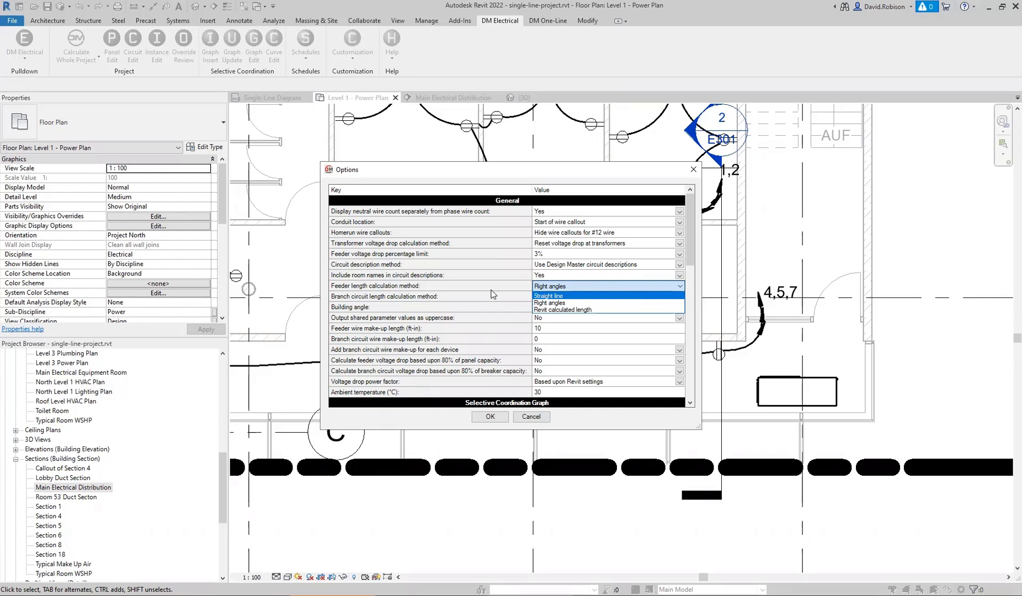
{"action": "left_click", "coordinate": [489, 293]}
{"action": "left_click", "coordinate": [494, 297]}
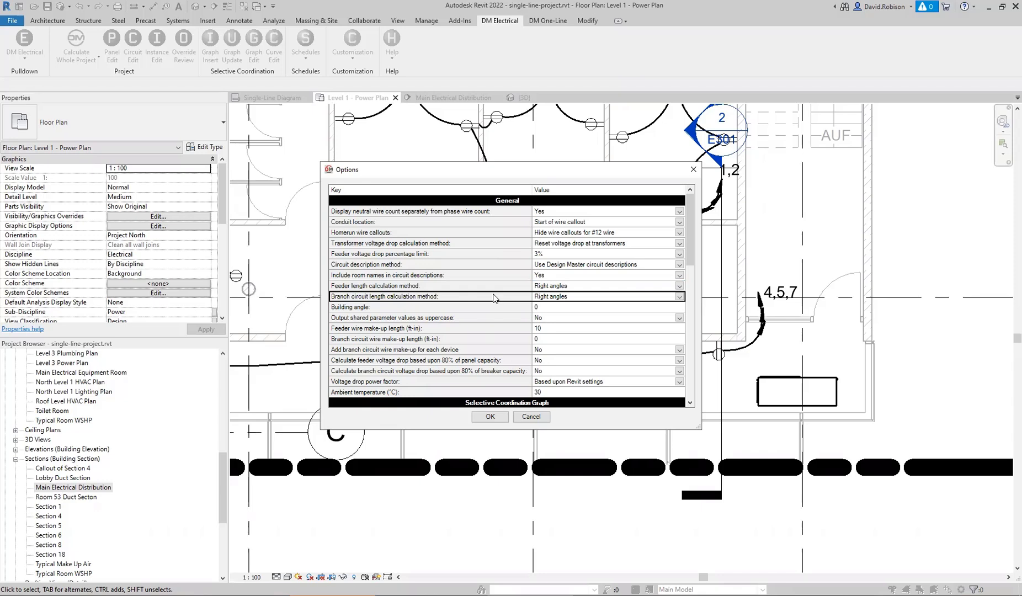
{"action": "left_click", "coordinate": [490, 417]}
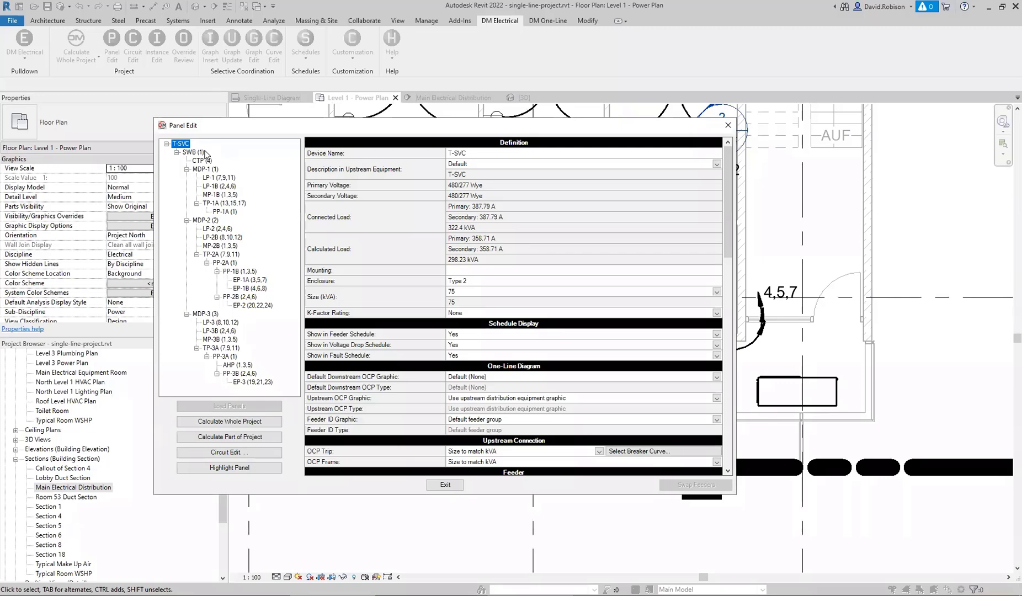
Step: Select SWB and check its feeder Length method list without changing it
{"action": "left_click", "coordinate": [193, 152]}
{"action": "left_click_drag", "start_coordinate": [730, 173], "coordinate": [724, 284]}
{"action": "left_click", "coordinate": [398, 323]}
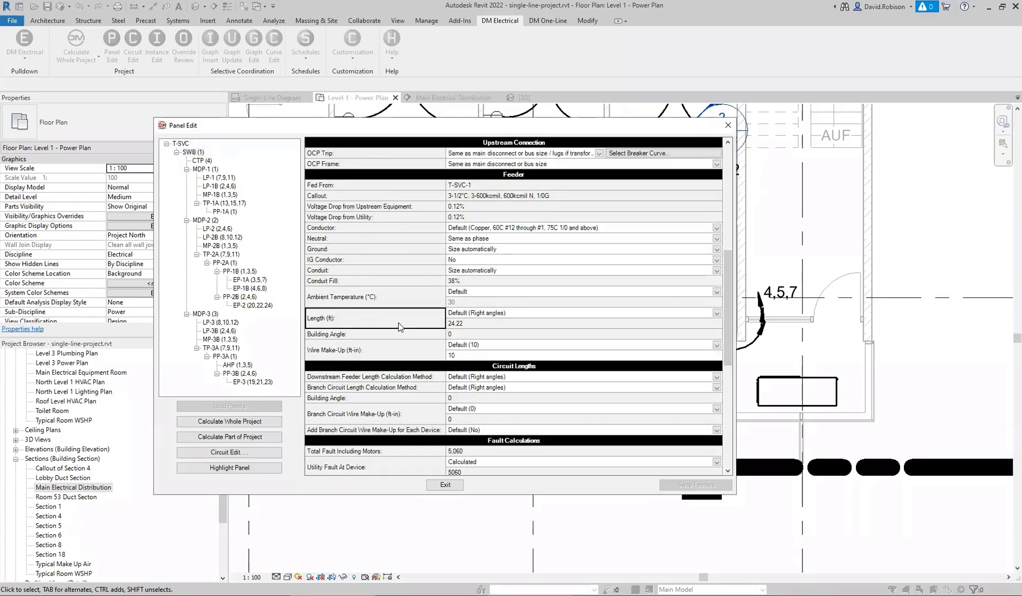
{"action": "left_click", "coordinate": [496, 324]}
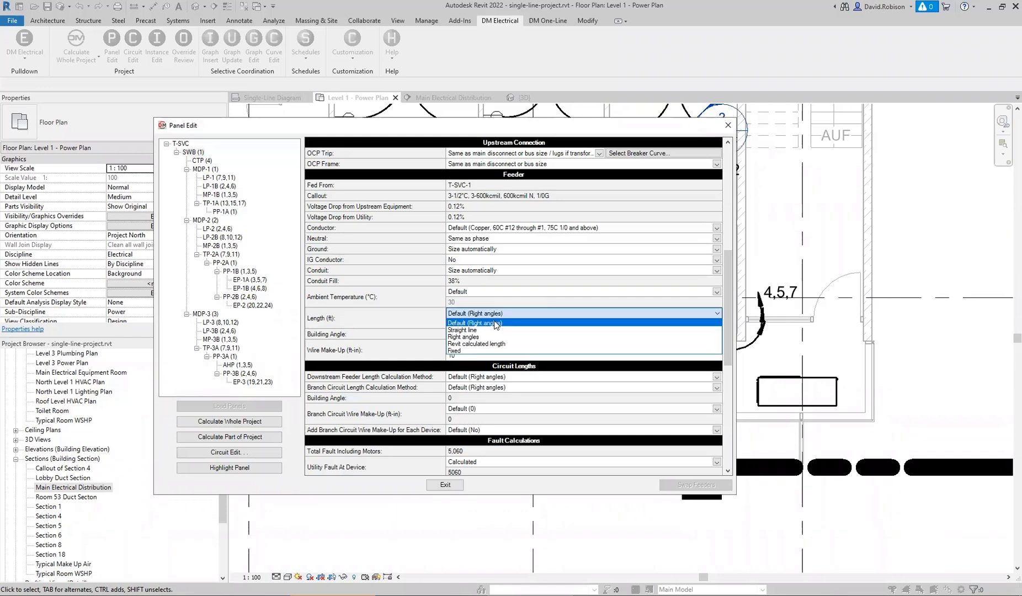
{"action": "left_click", "coordinate": [416, 326]}
{"action": "left_click", "coordinate": [418, 326]}
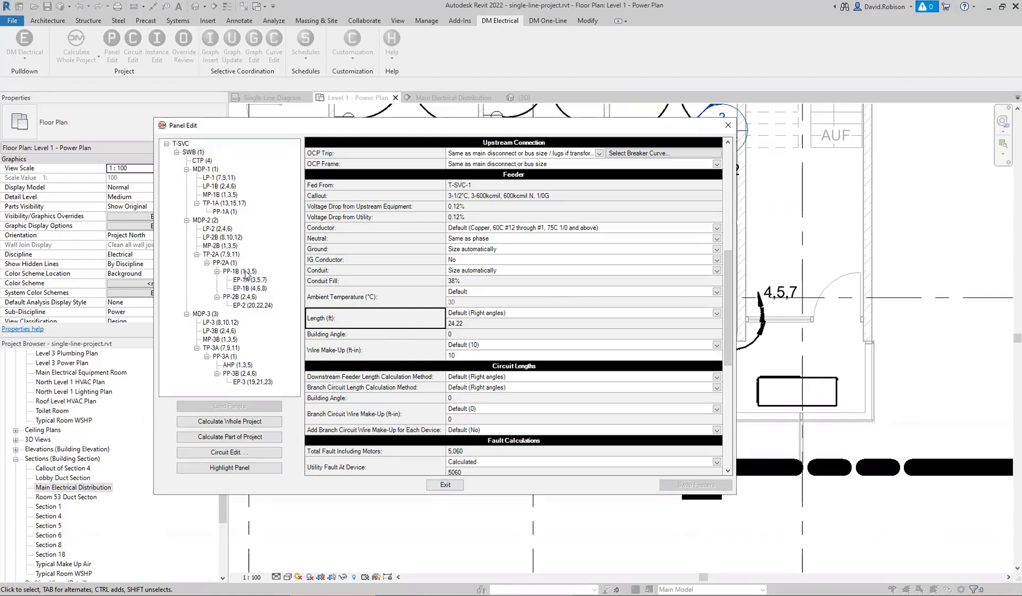
Step: Dismiss the Circuit 1 warning and select LP-1, showing its 195.89 ft right-angle feeder length
{"action": "left_click", "coordinate": [193, 152]}
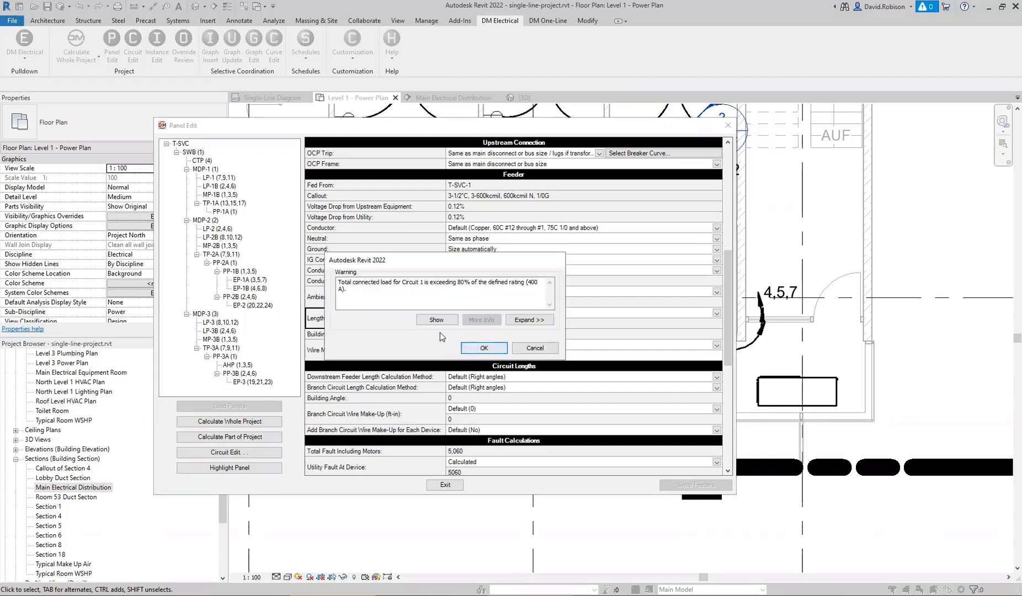
{"action": "left_click", "coordinate": [484, 348]}
{"action": "left_click", "coordinate": [210, 177]}
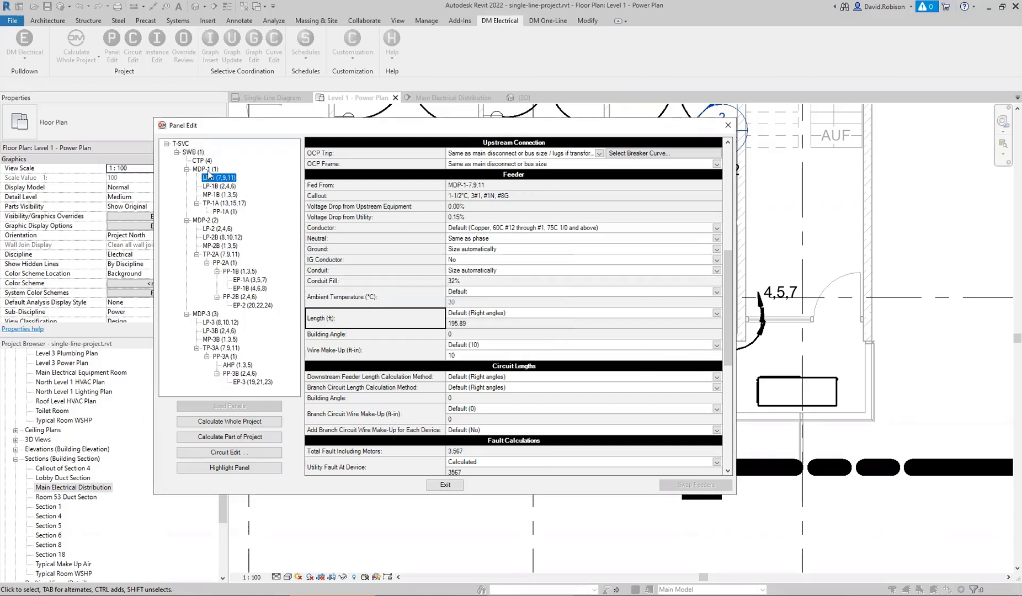
{"action": "left_click", "coordinate": [245, 467]}
Step: Highlight LP-1 in the floor plan model and dismiss the confirmation
{"action": "left_click", "coordinate": [495, 299]}
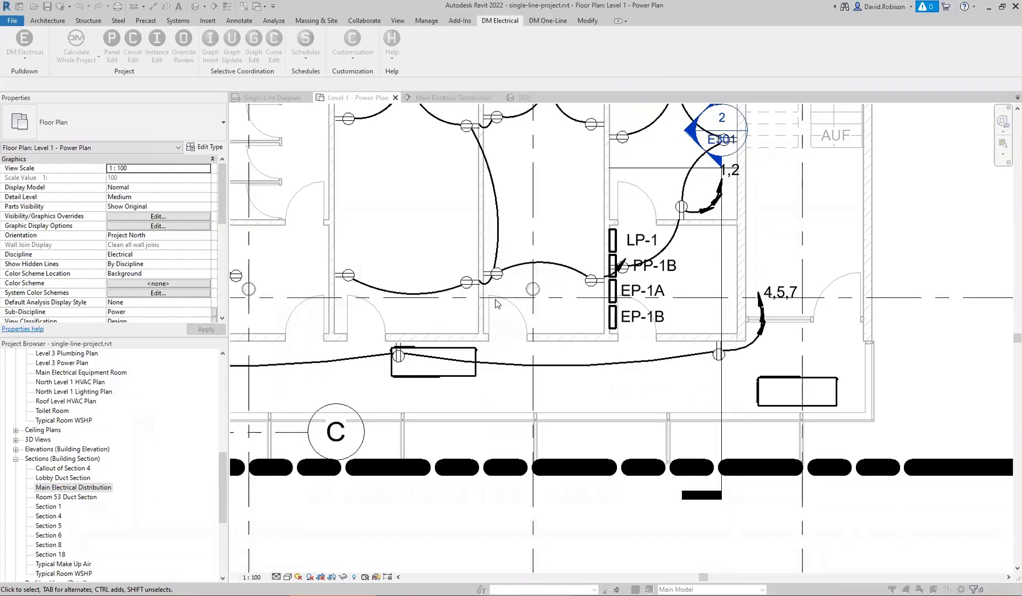
{"action": "left_click", "coordinate": [538, 320]}
{"action": "scroll", "coordinate": [645, 369], "scroll_direction": "down", "scroll_amount": 6}
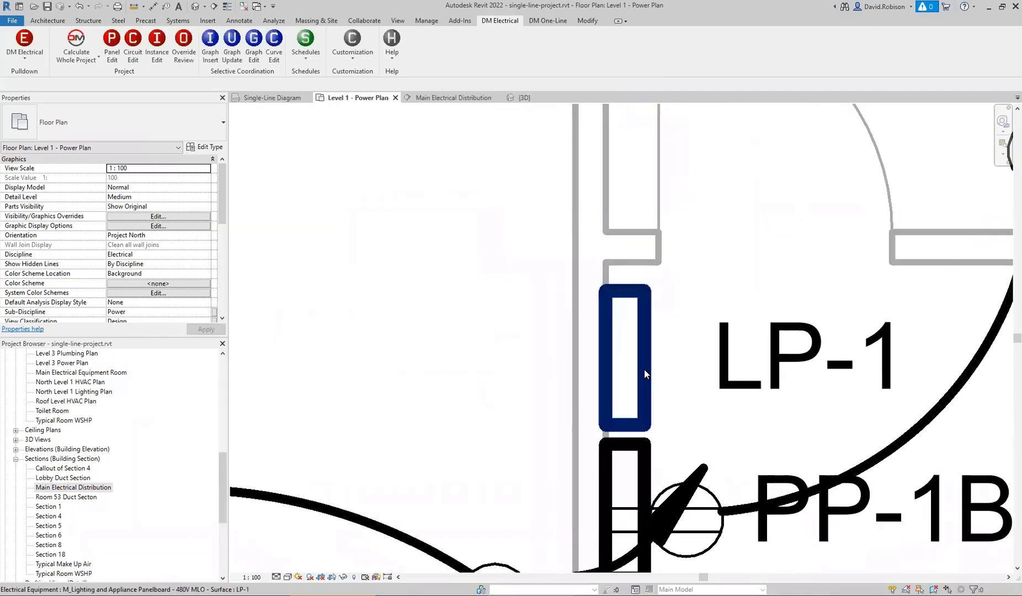
Step: Highlight the chosen panel in the model again, then zoom out and pan to grids B–D
{"action": "left_click", "coordinate": [111, 47]}
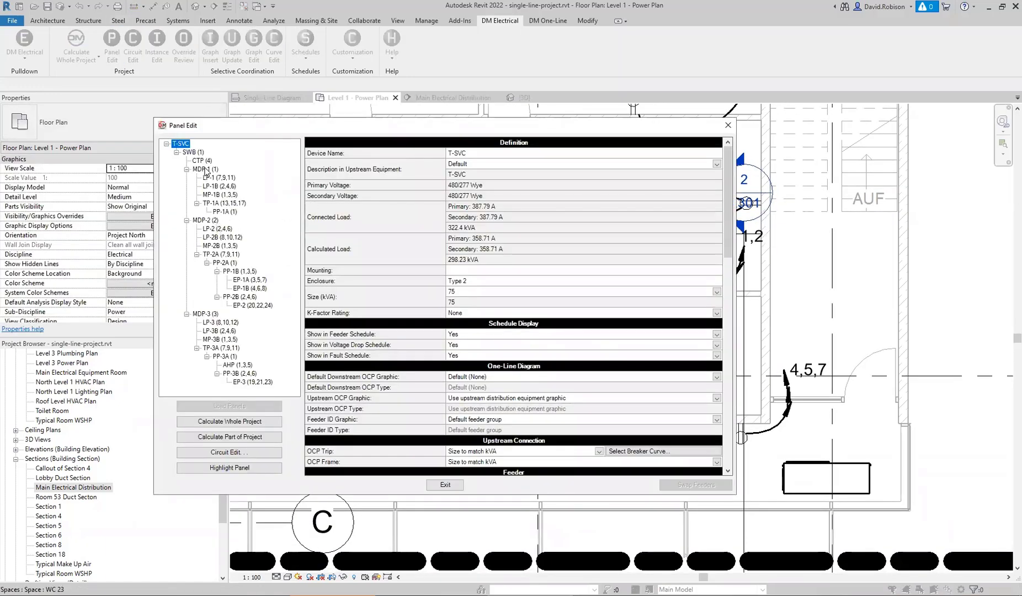
{"action": "left_click", "coordinate": [206, 170]}
{"action": "left_click", "coordinate": [229, 467]}
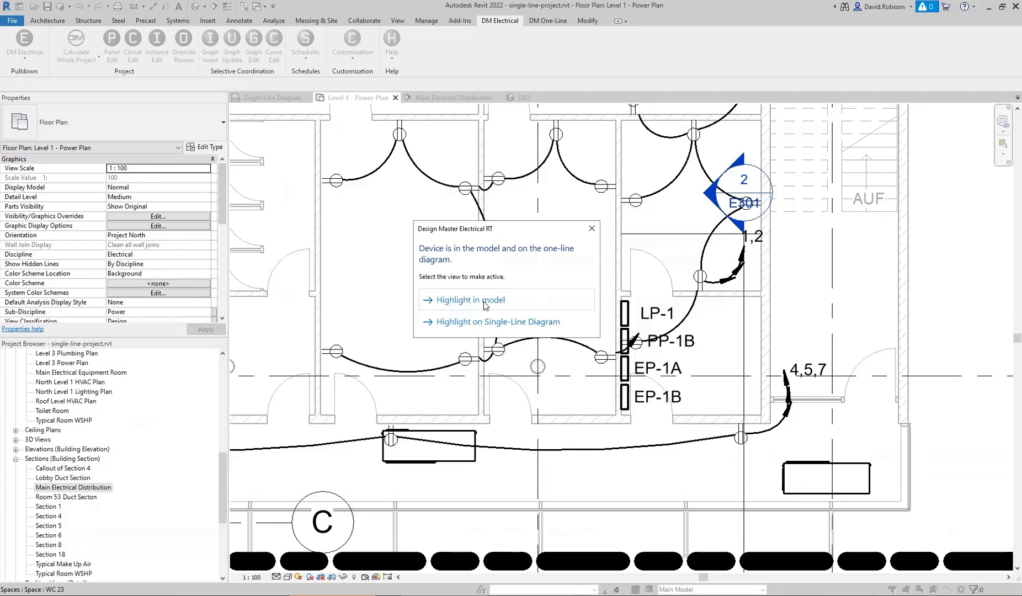
{"action": "left_click", "coordinate": [386, 296]}
{"action": "left_click", "coordinate": [548, 320]}
{"action": "scroll", "coordinate": [548, 319], "scroll_direction": "down", "scroll_amount": 10}
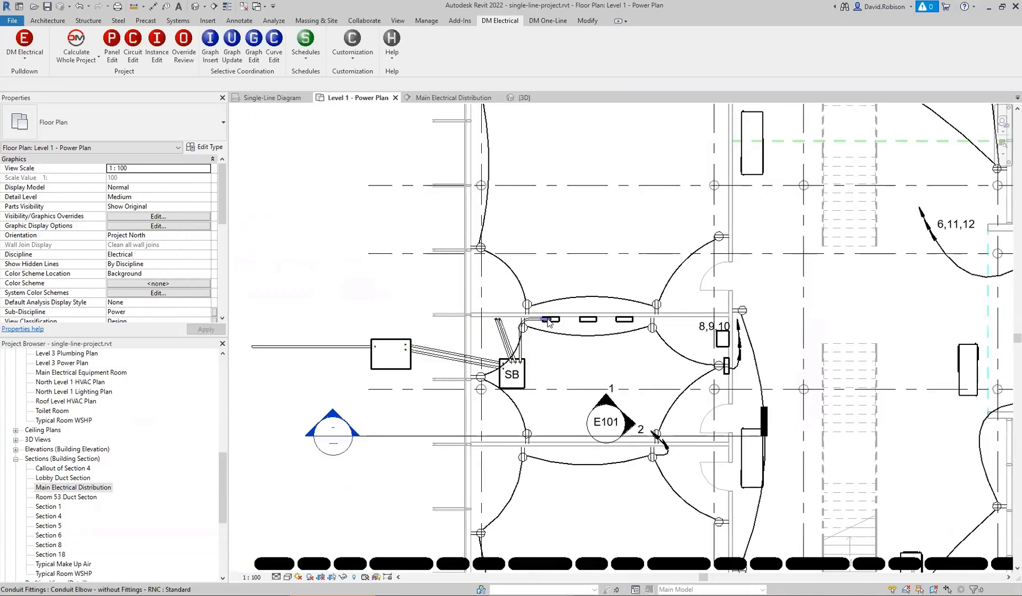
{"action": "scroll", "coordinate": [542, 333], "scroll_direction": "down", "scroll_amount": 2}
{"action": "middle_click_drag", "start_coordinate": [542, 333], "coordinate": [254, 529]}
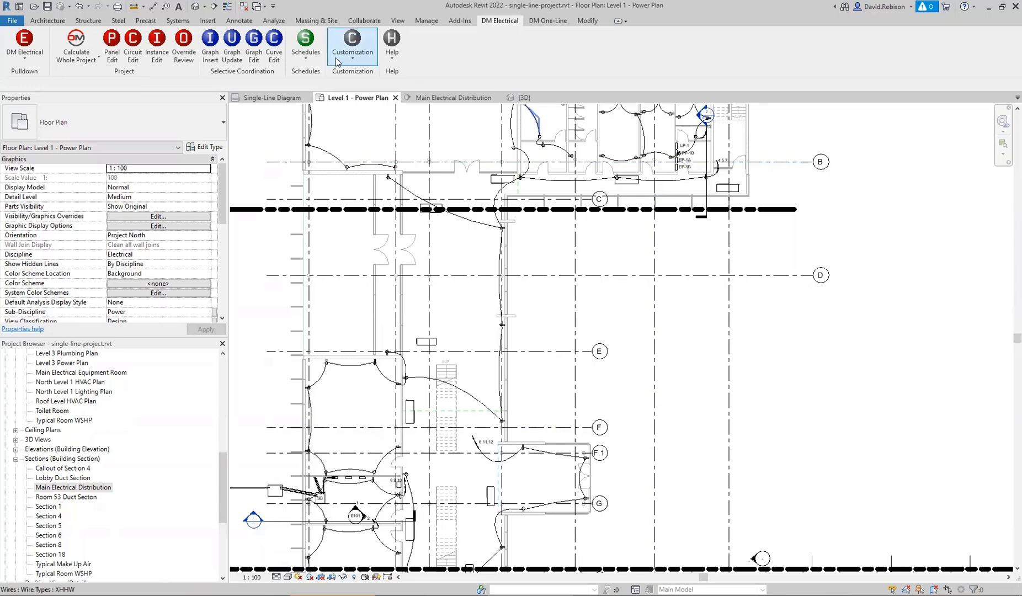
Step: Draw a diagonal detail line from the lower-left equipment to panel LP-1, then select it
{"action": "left_click", "coordinate": [238, 20]}
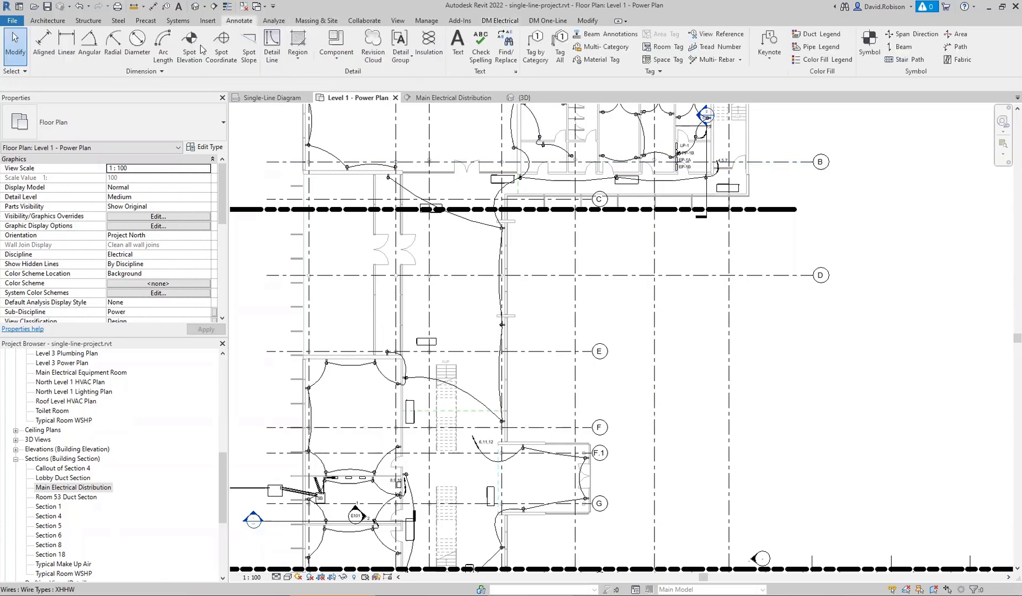
{"action": "left_click", "coordinate": [272, 54]}
{"action": "left_click", "coordinate": [326, 475]}
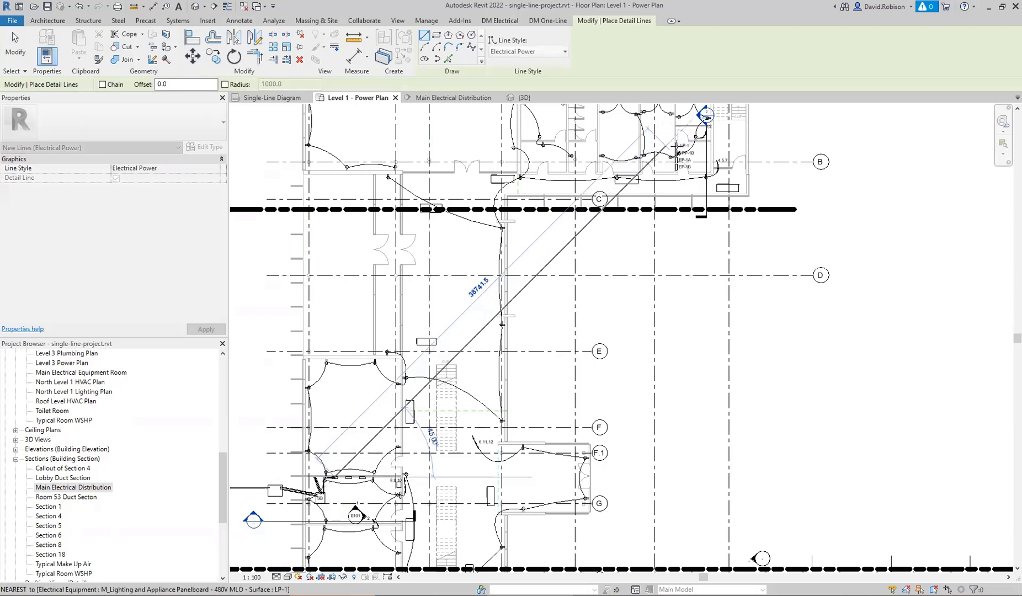
{"action": "left_click", "coordinate": [677, 146]}
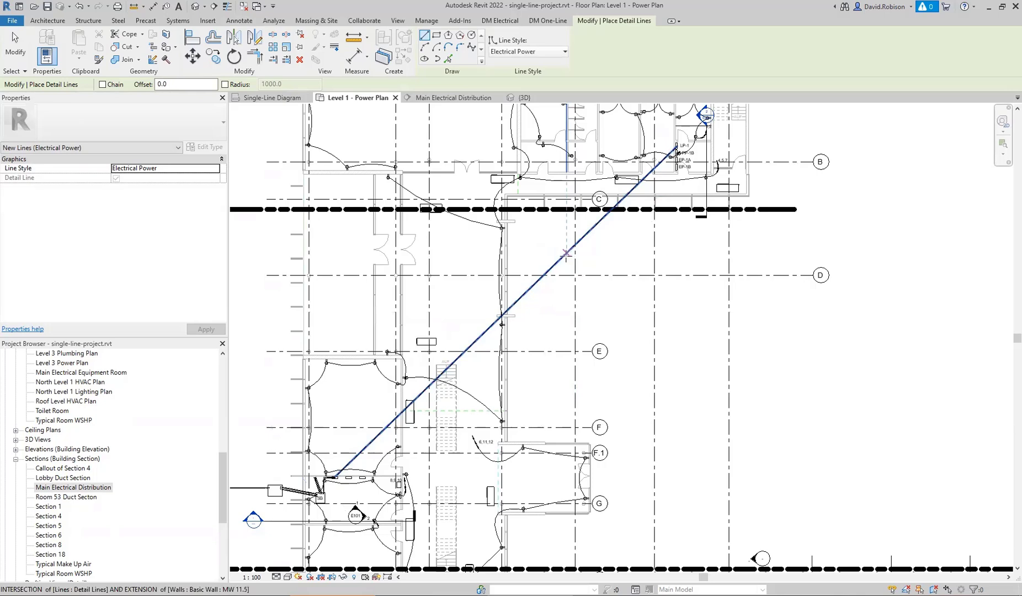
{"action": "key", "text": "Escape"}
{"action": "key", "text": "Escape"}
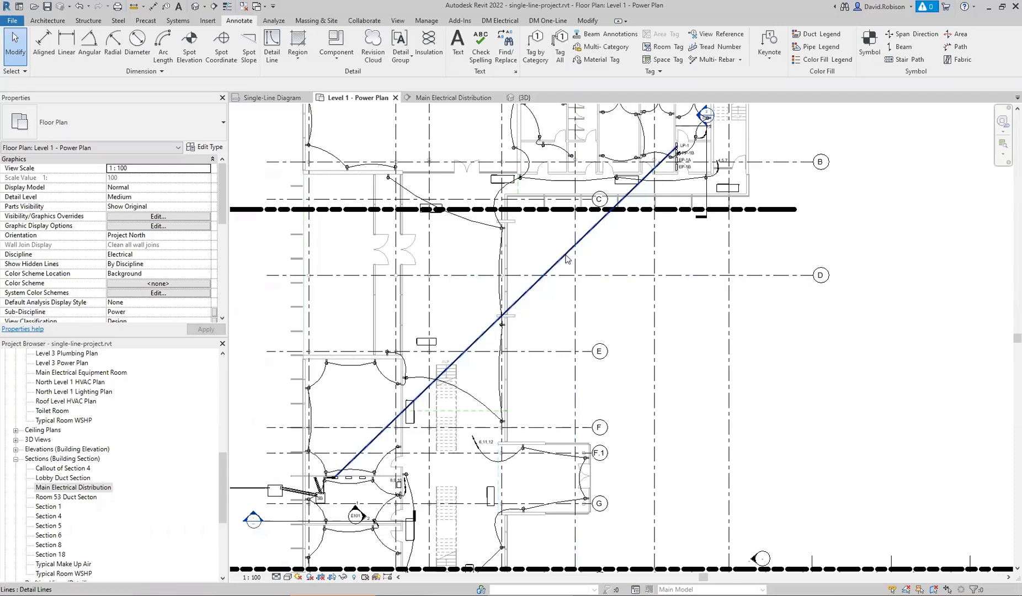
{"action": "left_click", "coordinate": [564, 257]}
Step: Replace the diagonal with a horizontal-and-vertical detail line route to LP-1 and check its length
{"action": "key", "text": "Delete"}
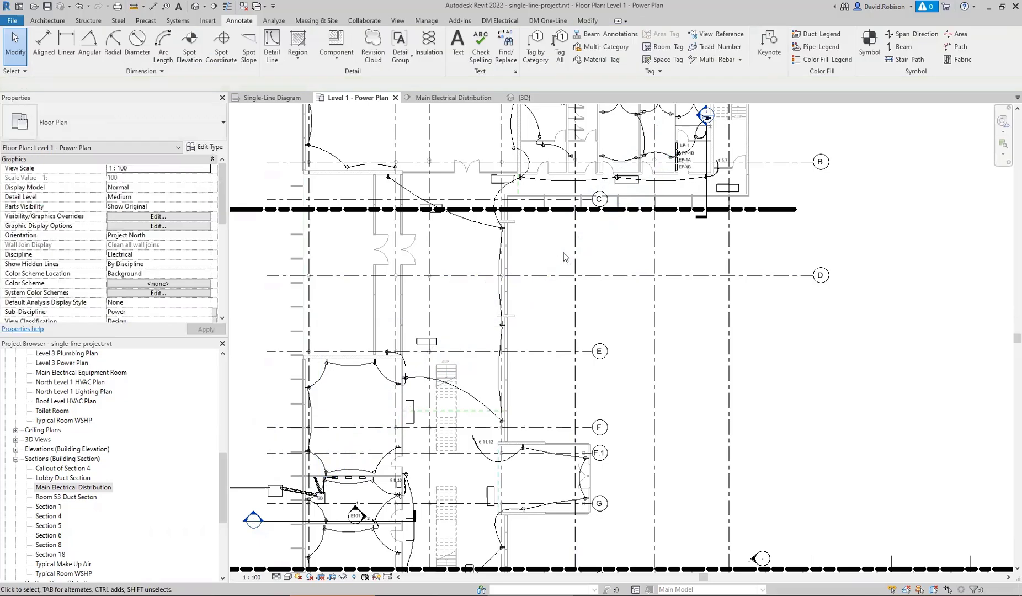
{"action": "left_click", "coordinate": [270, 53]}
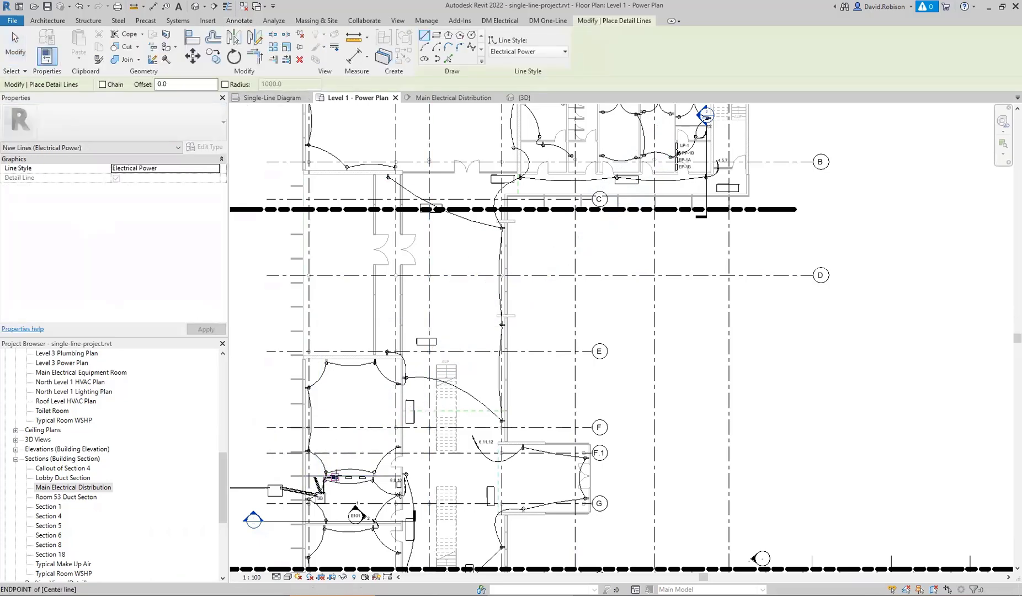
{"action": "left_click", "coordinate": [669, 478]}
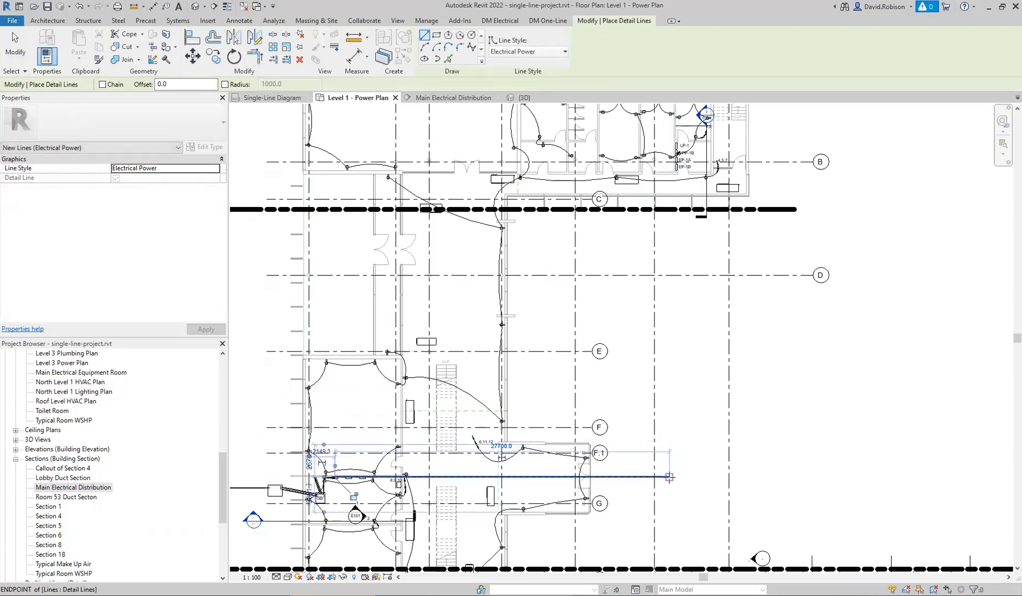
{"action": "left_click", "coordinate": [670, 477]}
{"action": "left_click", "coordinate": [670, 146]}
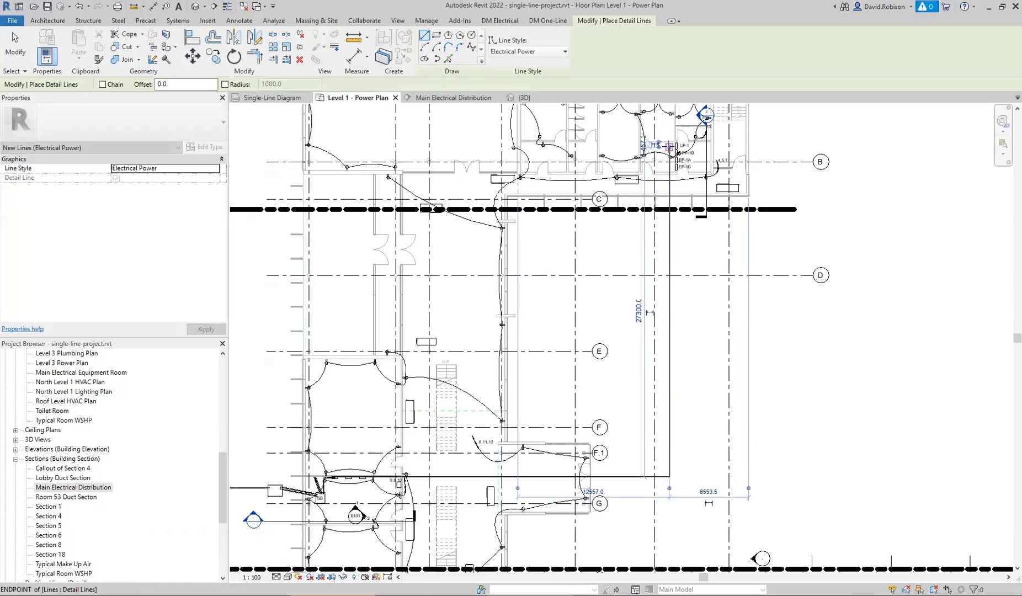
{"action": "key", "text": "Escape"}
{"action": "left_click", "coordinate": [677, 305]}
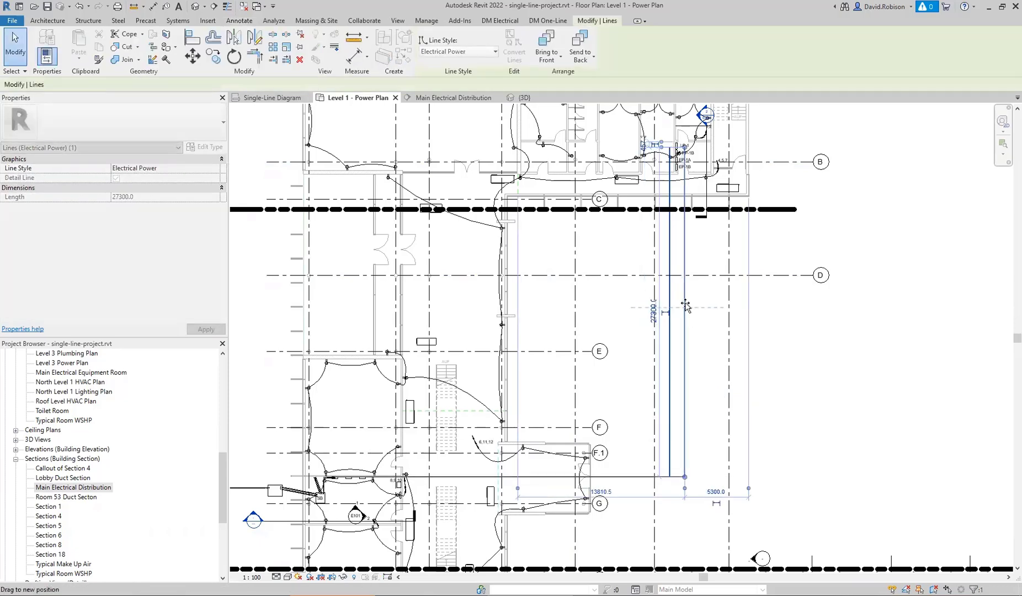
{"action": "key", "text": "Escape"}
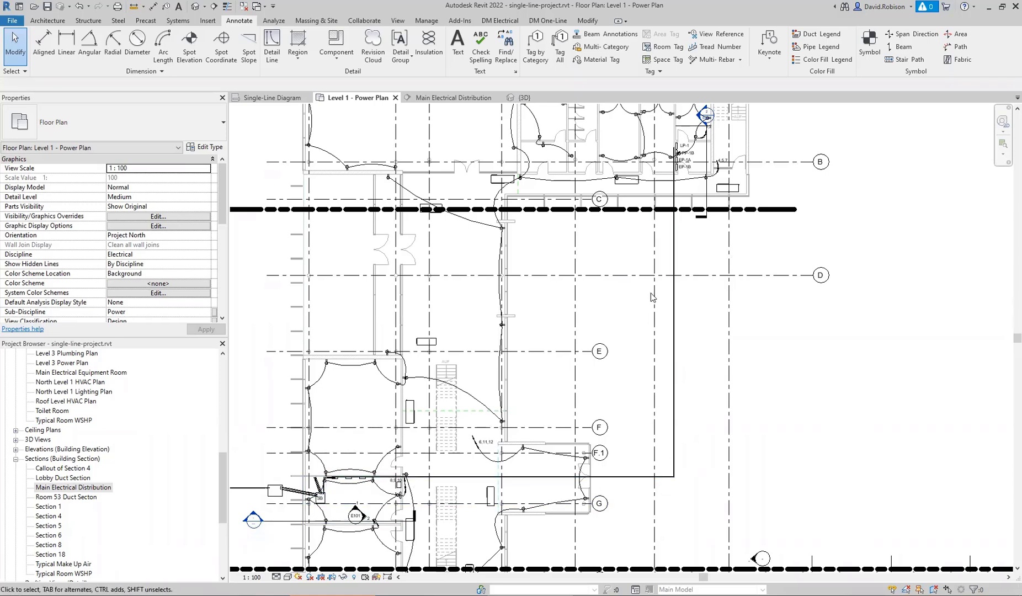
Step: Delete both the vertical and horizontal legs of the route
{"action": "left_click", "coordinate": [676, 433]}
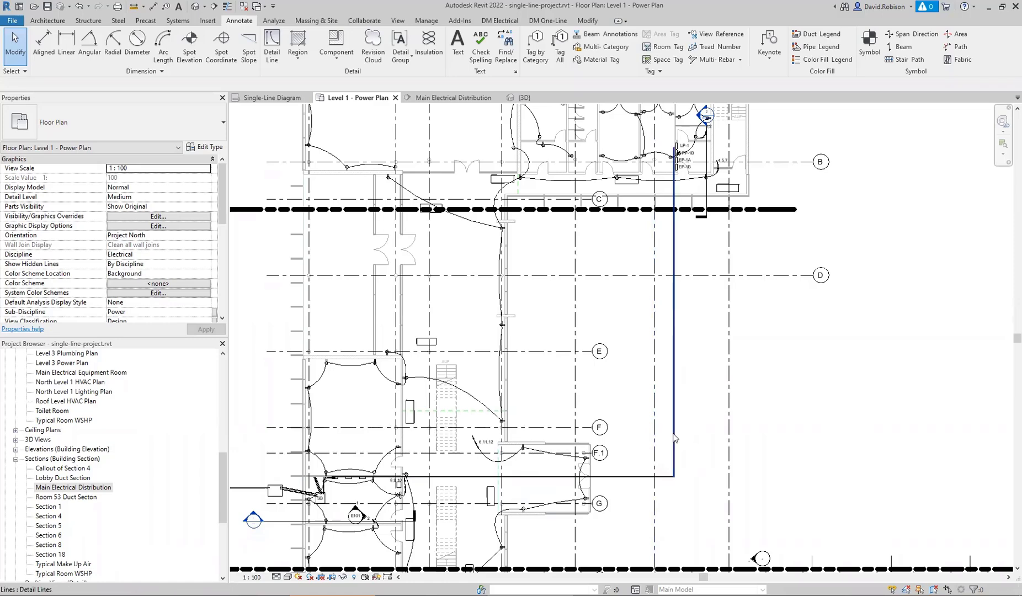
{"action": "key", "text": "Delete"}
{"action": "left_click", "coordinate": [637, 478]}
{"action": "key", "text": "Delete"}
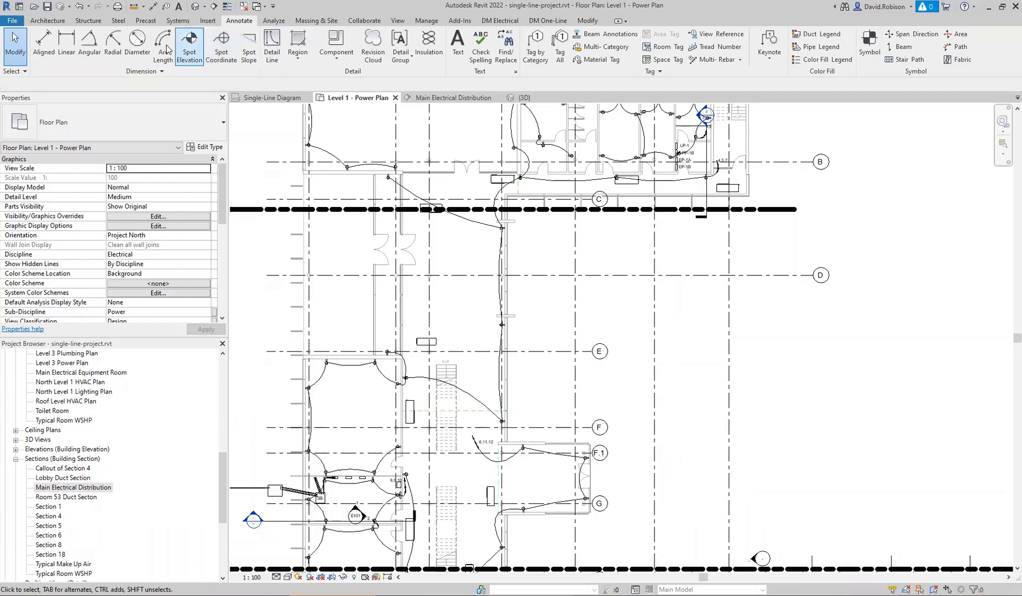
{"action": "left_click", "coordinate": [272, 48]}
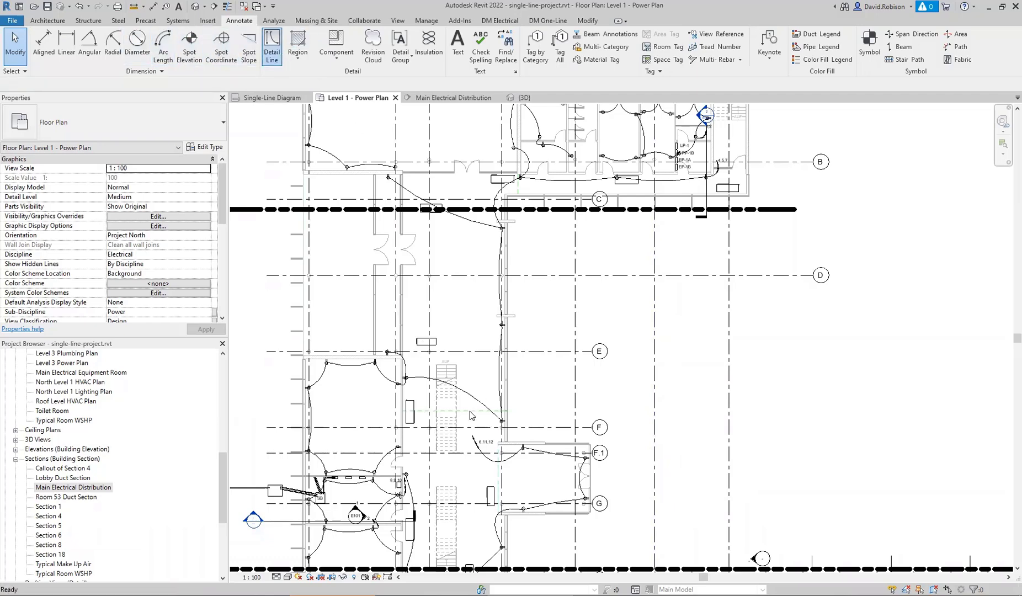
{"action": "left_click", "coordinate": [332, 476]}
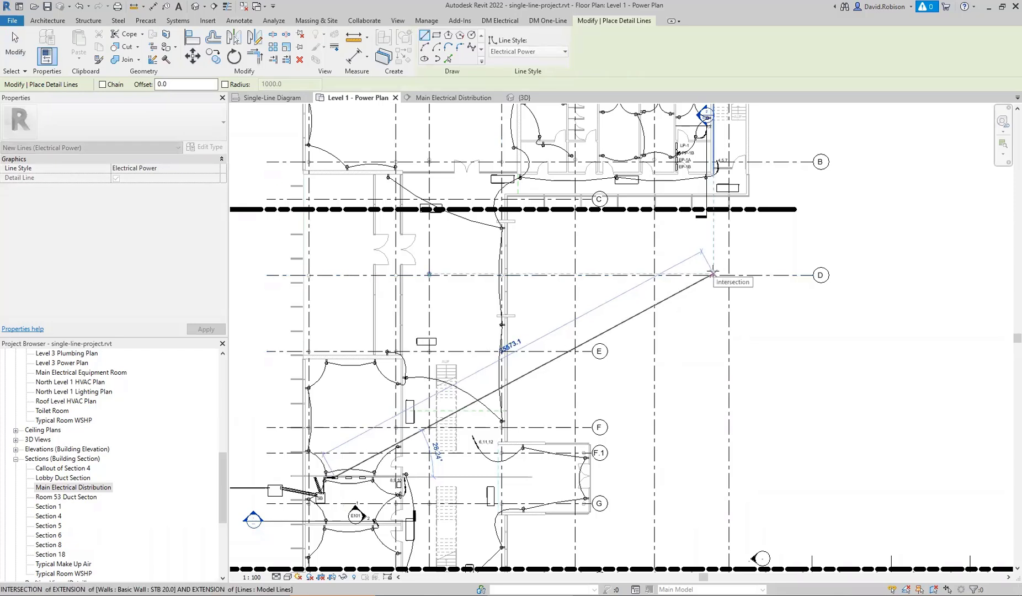
{"action": "left_click", "coordinate": [745, 239]}
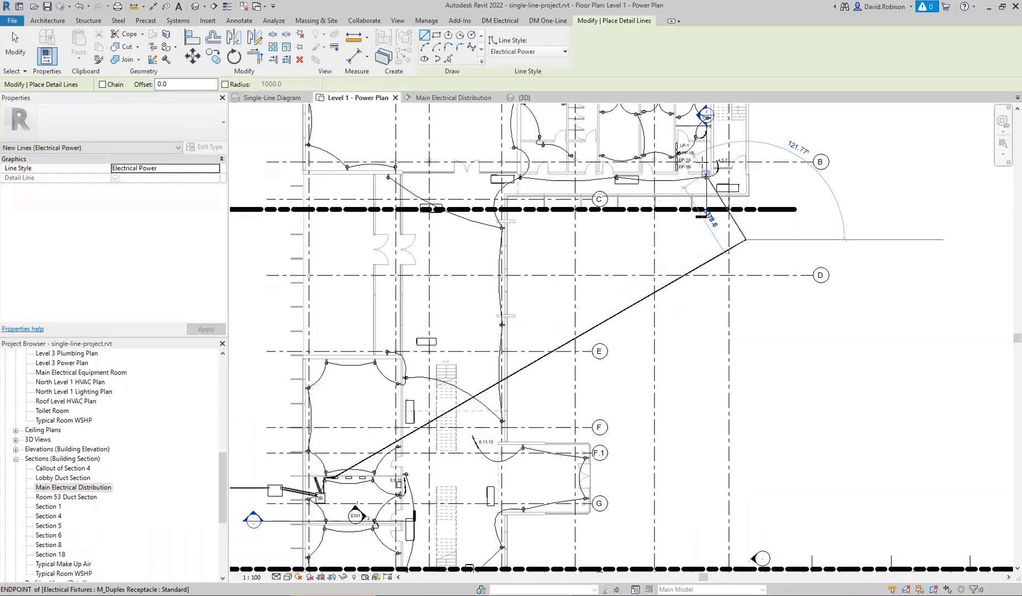
{"action": "left_click", "coordinate": [676, 129]}
{"action": "key", "text": "Escape"}
{"action": "key", "text": "Escape"}
{"action": "left_click", "coordinate": [727, 235]}
{"action": "left_click", "coordinate": [743, 226]}
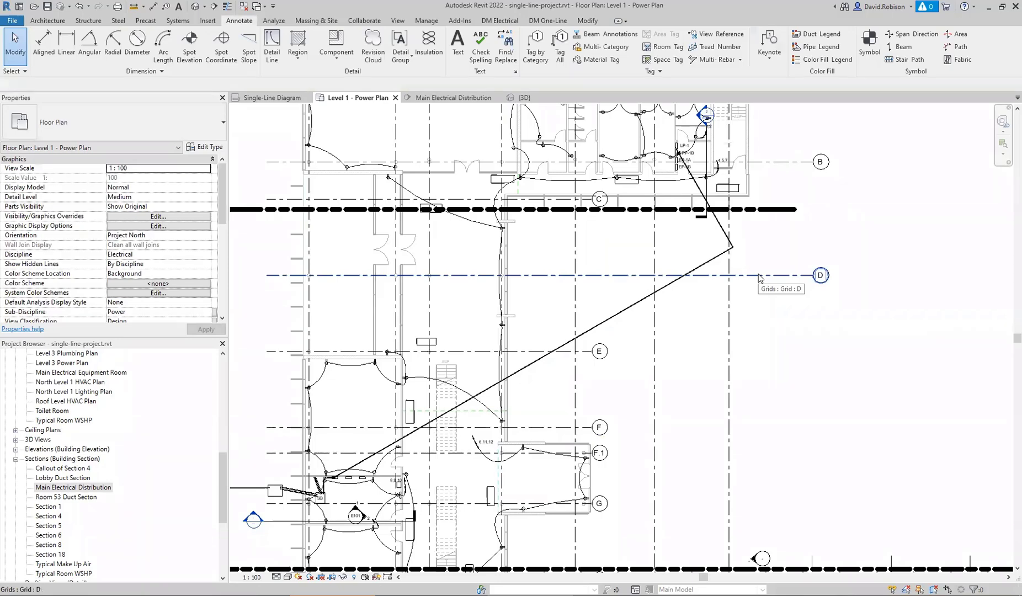
{"action": "left_click", "coordinate": [713, 259]}
{"action": "key", "text": "ctrl+z"}
{"action": "key", "text": "ctrl+z"}
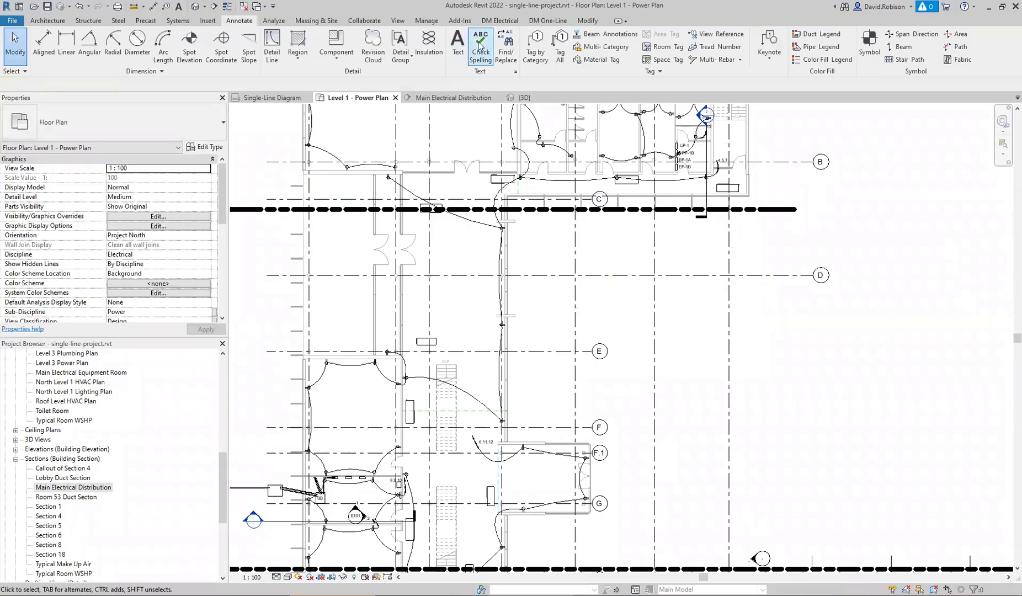
Step: Open Panel Edit and select panel LP-1, fed from MDP-1
{"action": "left_click", "coordinate": [500, 20]}
{"action": "left_click", "coordinate": [112, 47]}
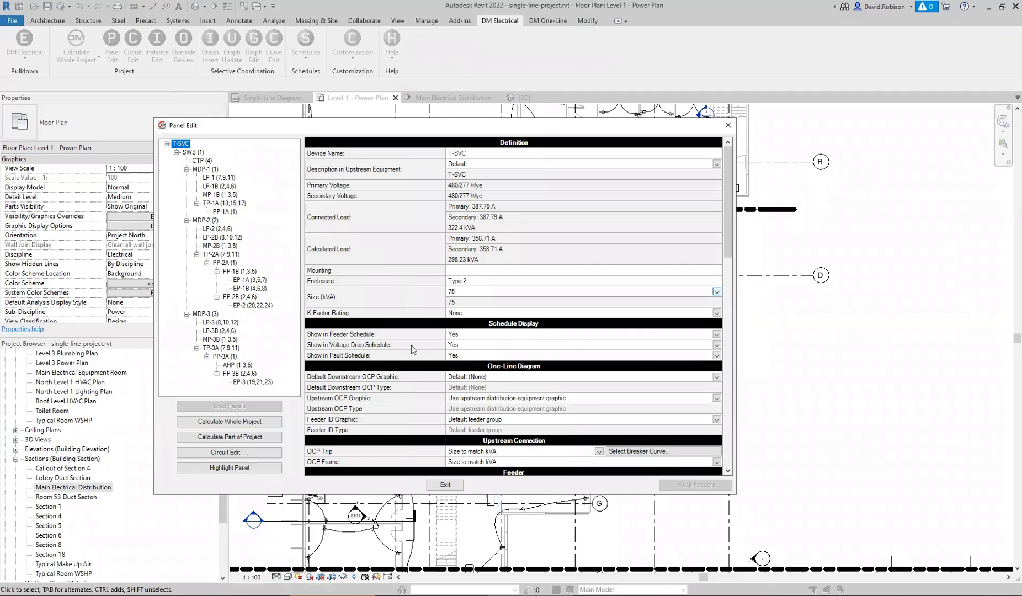
{"action": "left_click", "coordinate": [218, 177]}
{"action": "scroll", "coordinate": [423, 356], "scroll_direction": "down", "scroll_amount": 10}
Step: Set LP-1's feeder length method explicitly to Right angles (195.89 ft) and focus Building Angle 0
{"action": "left_click", "coordinate": [415, 297]}
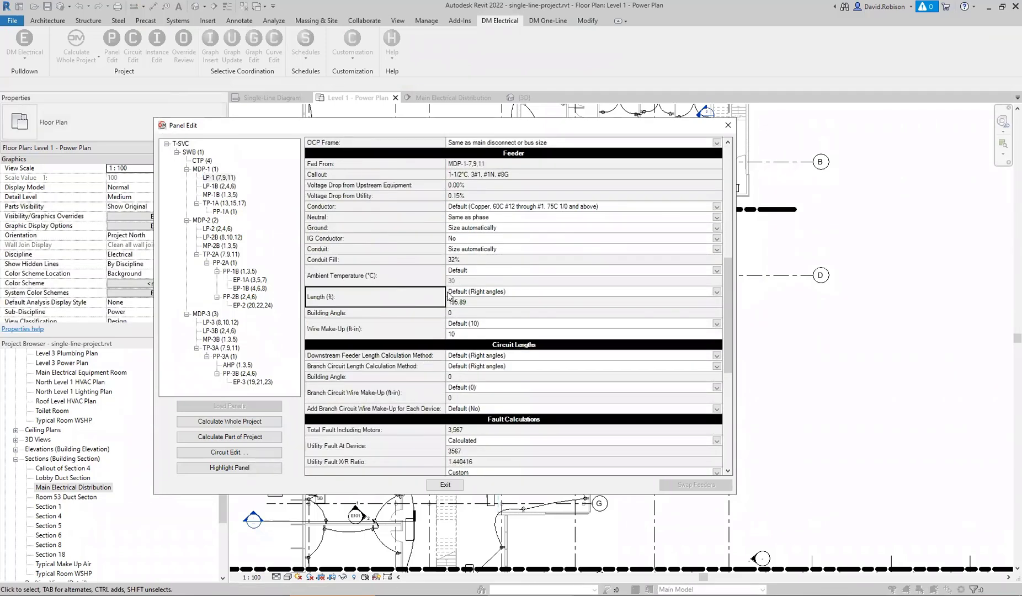
{"action": "left_click", "coordinate": [462, 292]}
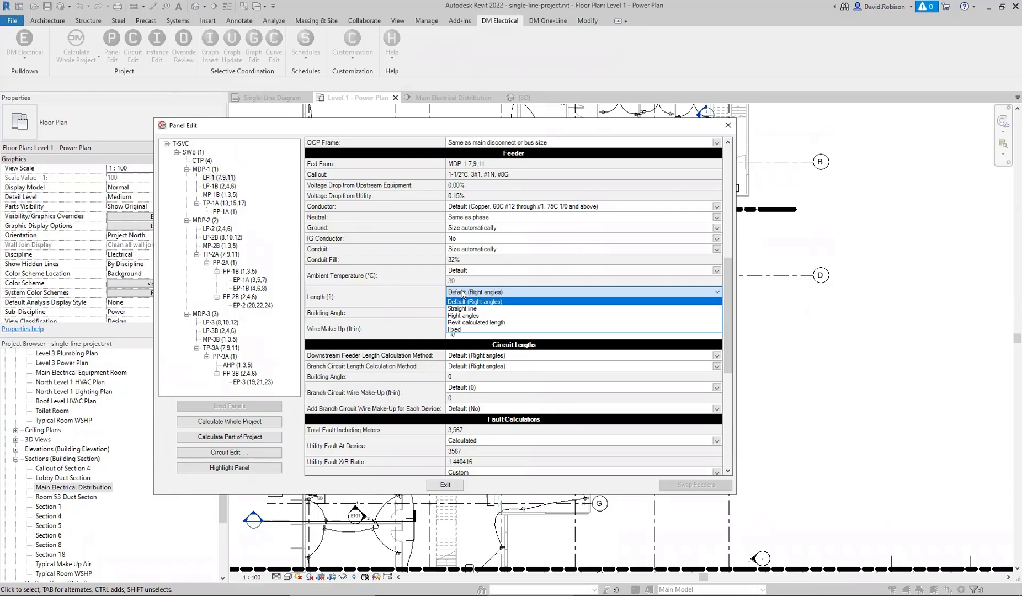
{"action": "left_click", "coordinate": [480, 292]}
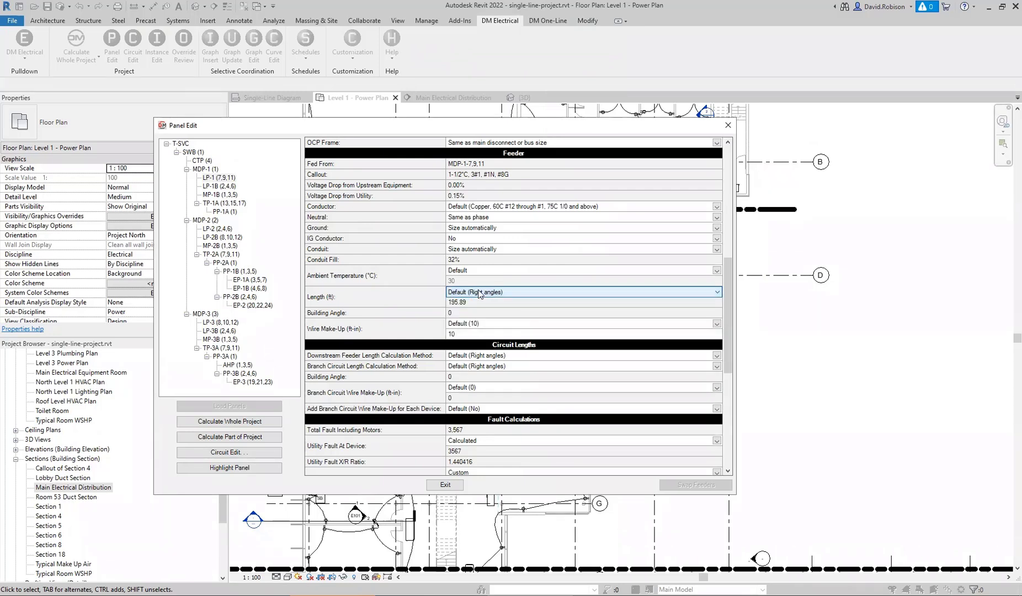
{"action": "left_click", "coordinate": [455, 313]}
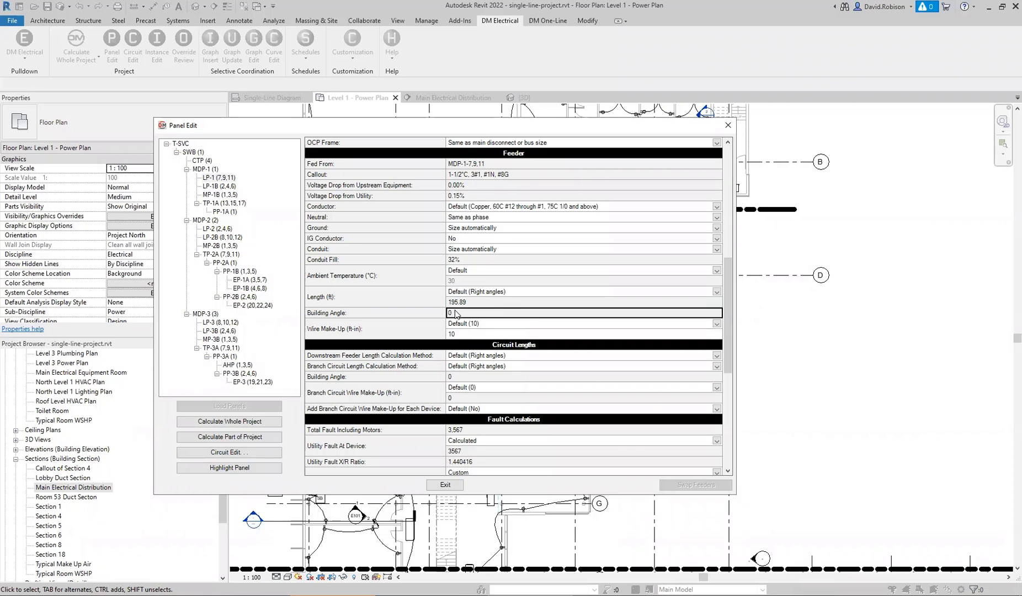
{"action": "left_click", "coordinate": [468, 291]}
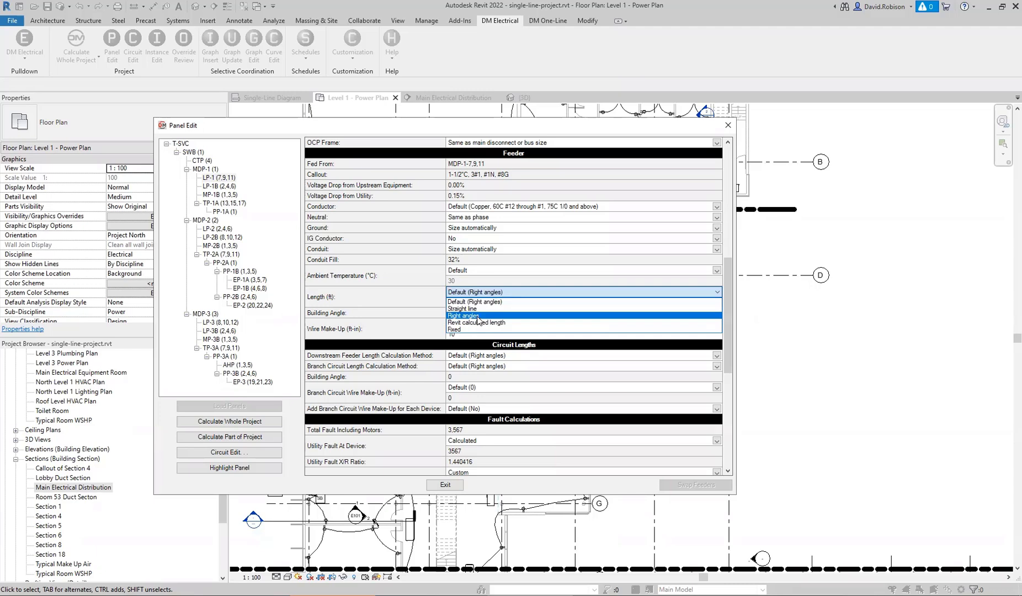
{"action": "left_click", "coordinate": [476, 316]}
{"action": "left_click", "coordinate": [483, 312]}
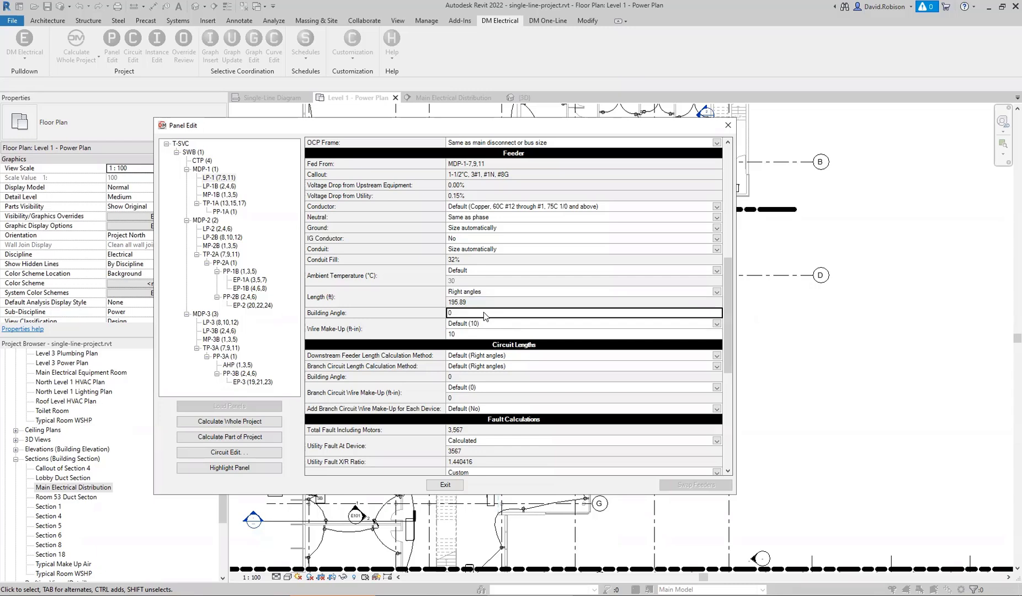
Step: Set the feeder building angle to 20 and switch the length method to Straight line
{"action": "type", "text": "20"}
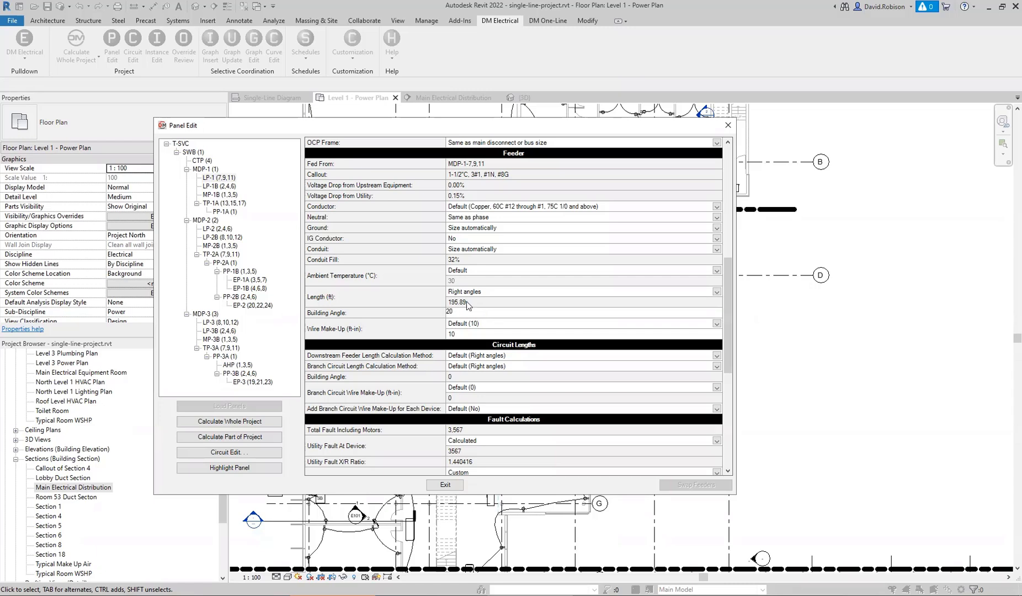
{"action": "left_click", "coordinate": [382, 302]}
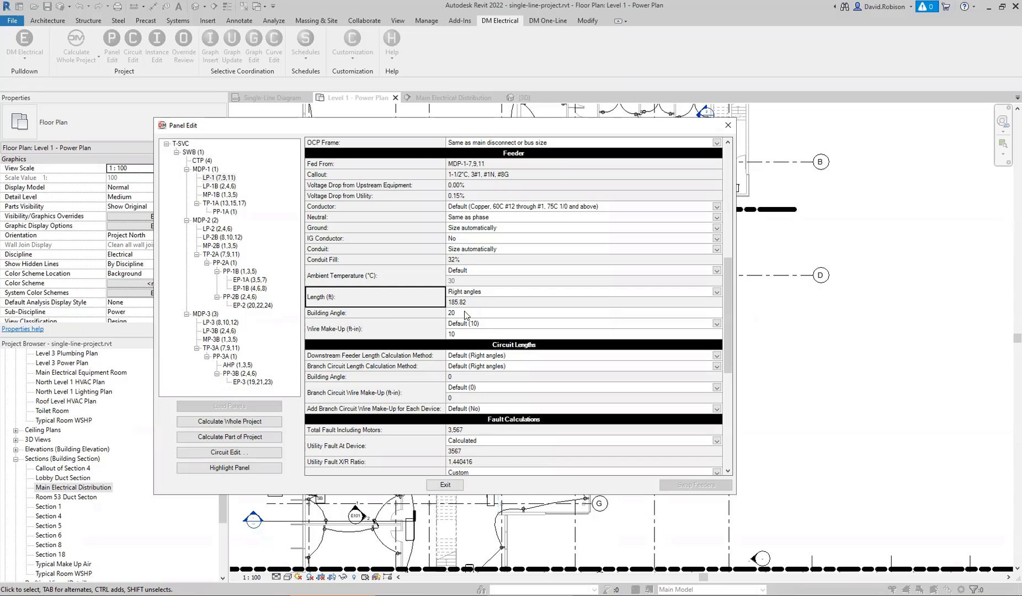
{"action": "left_click", "coordinate": [469, 294]}
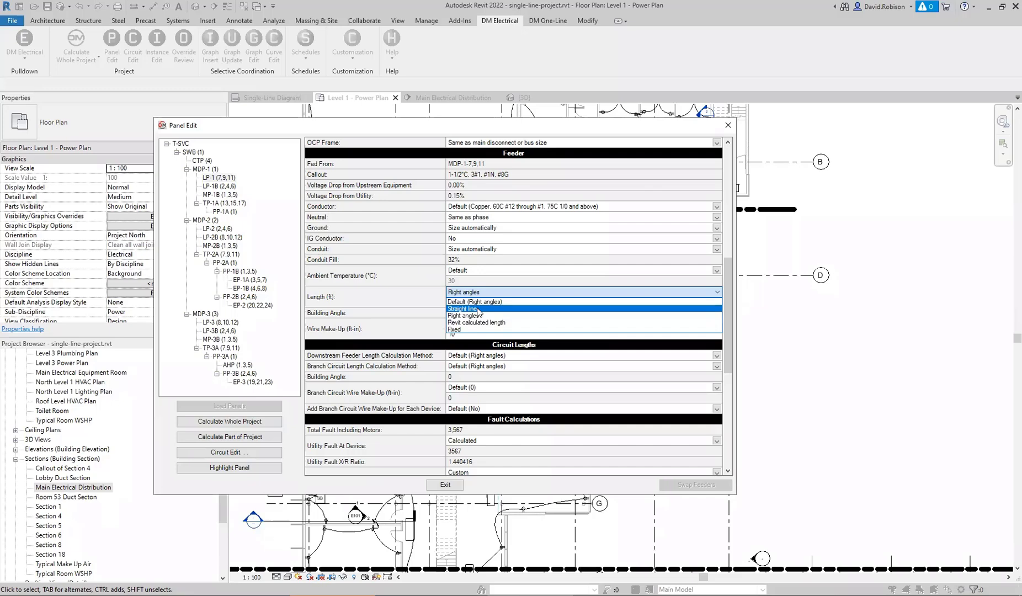
{"action": "left_click", "coordinate": [477, 309]}
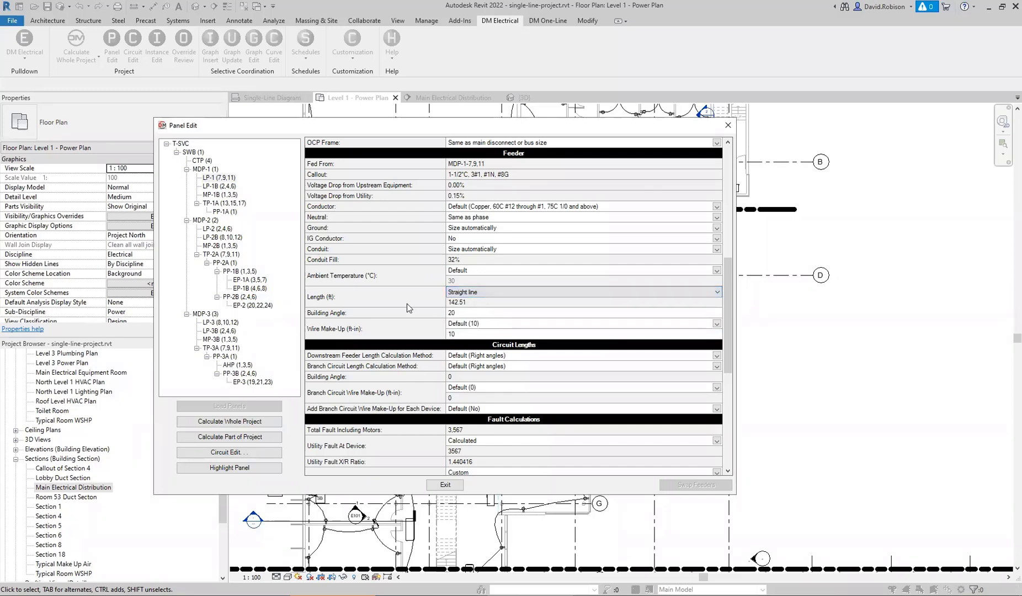
Step: Switch to Revit calculated length, check the 187.97 ft value, and exit Panel Edit
{"action": "left_click", "coordinate": [473, 304]}
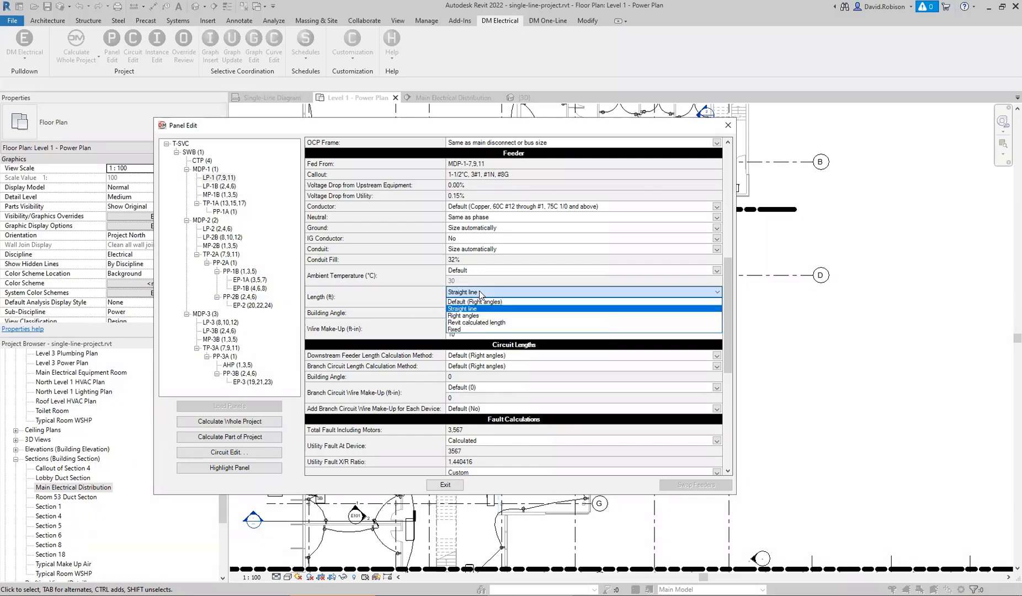
{"action": "left_click", "coordinate": [492, 322]}
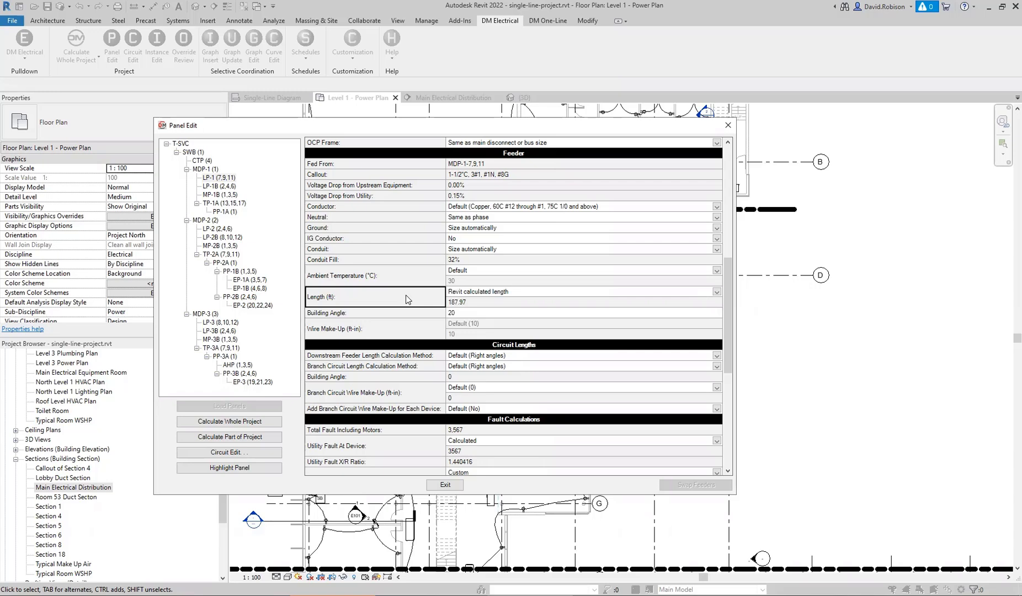
{"action": "left_click", "coordinate": [473, 302]}
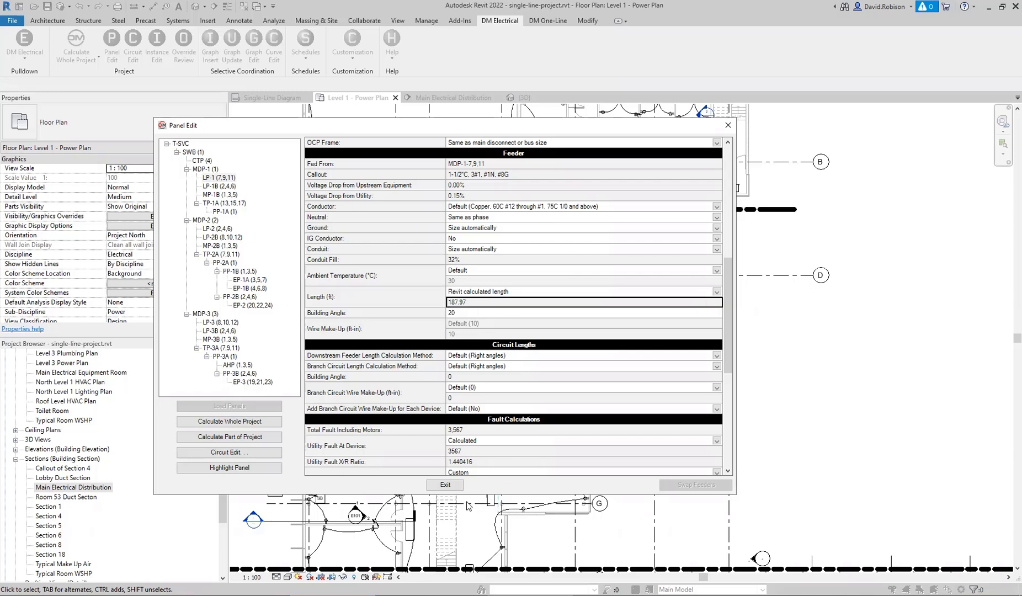
{"action": "left_click", "coordinate": [445, 485]}
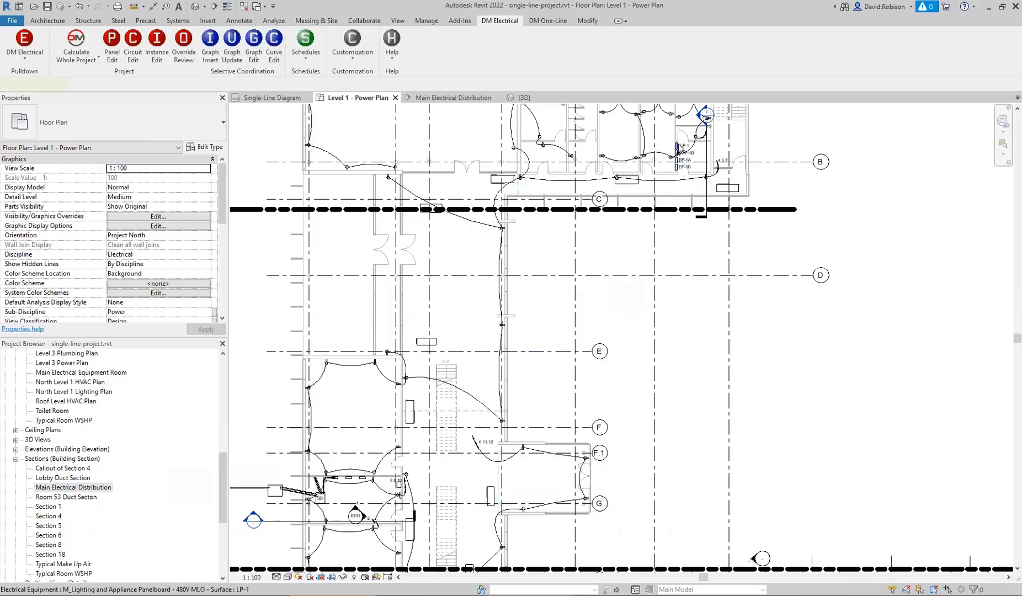
Step: Select panel LP-1 and start editing the path of its feeder circuit 7,9,11
{"action": "left_click", "coordinate": [677, 148]}
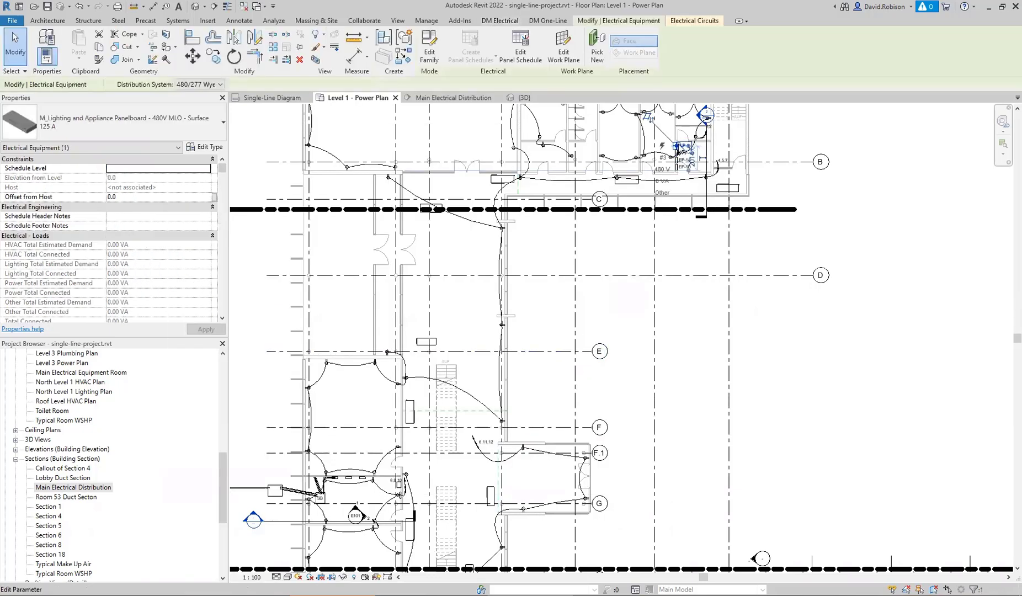
{"action": "left_click", "coordinate": [697, 21]}
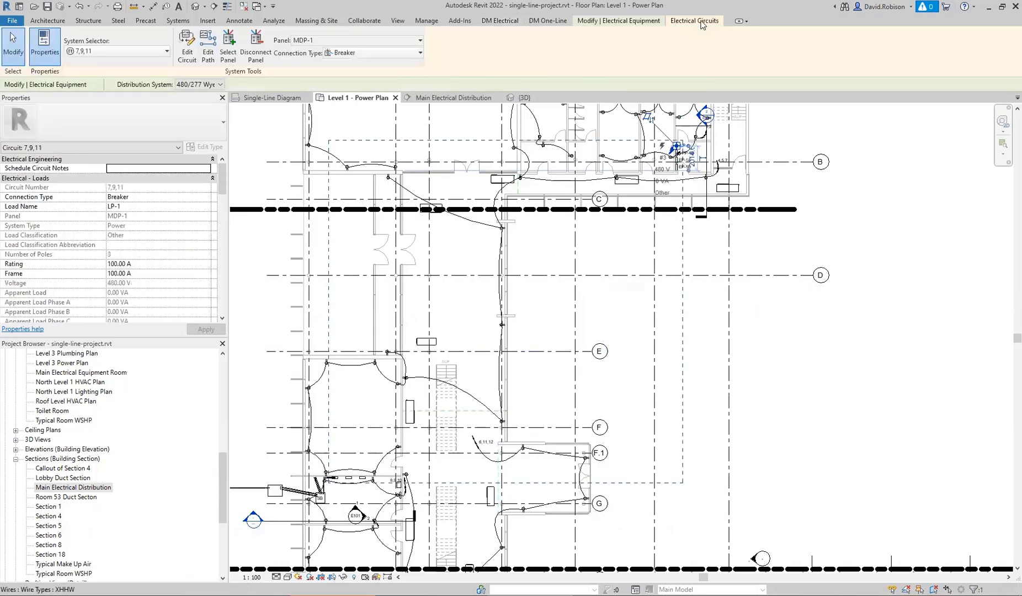
{"action": "left_click", "coordinate": [213, 52]}
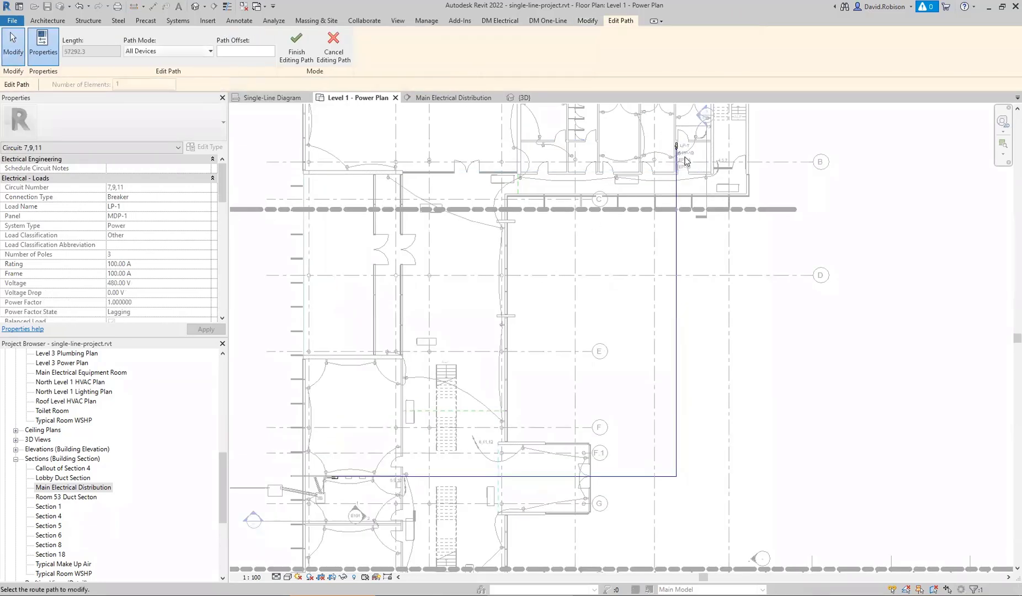
{"action": "left_click", "coordinate": [667, 474]}
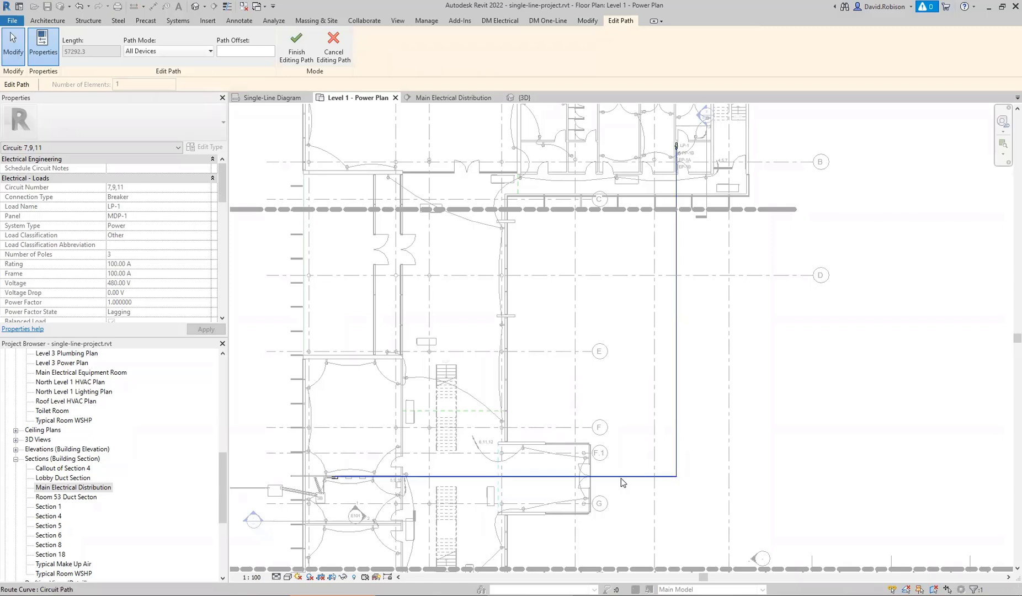
{"action": "key", "text": "Escape"}
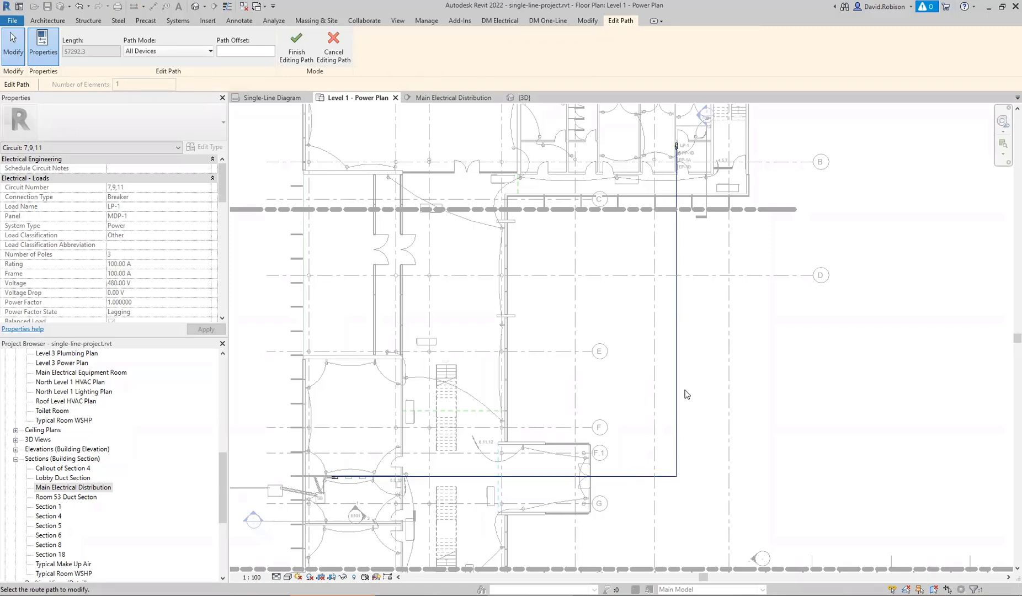
Step: View the circuit path in the {3D} view, zooming and panning along its route
{"action": "left_click", "coordinate": [525, 98]}
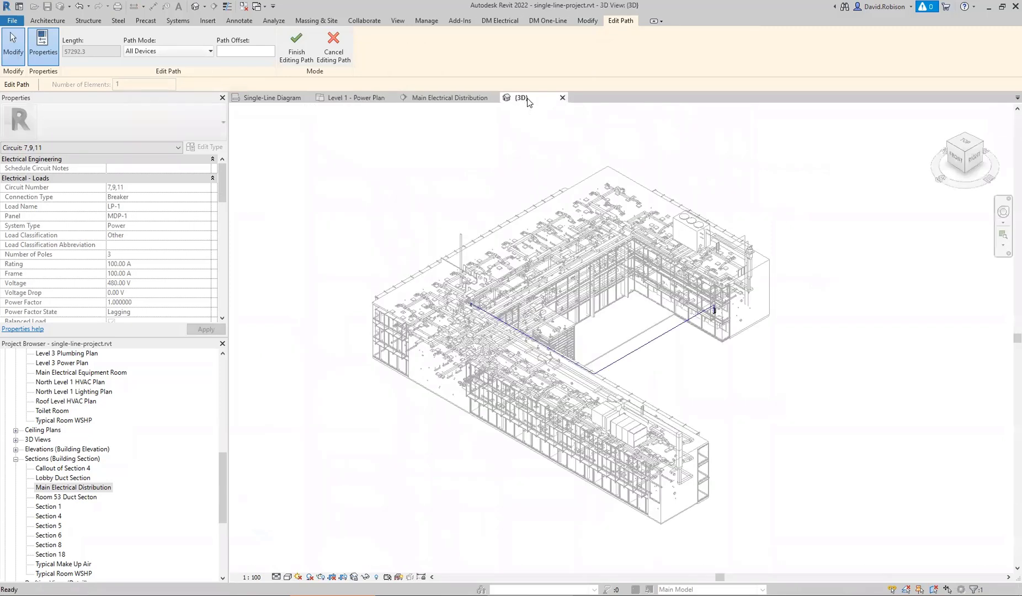
{"action": "scroll", "coordinate": [713, 314], "scroll_direction": "up", "scroll_amount": 5}
{"action": "scroll", "coordinate": [700, 317], "scroll_direction": "up", "scroll_amount": 5}
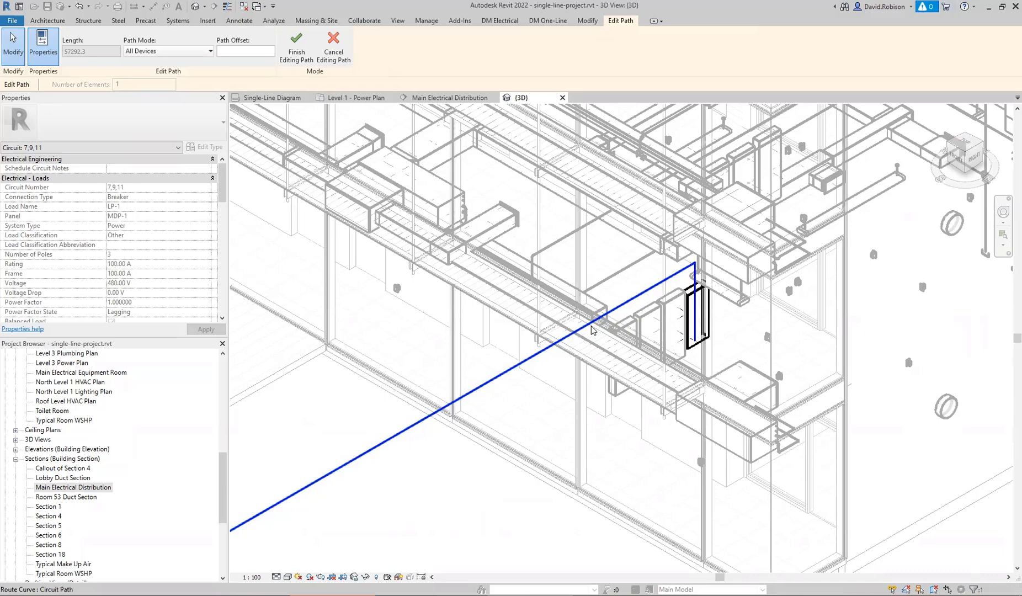
{"action": "scroll", "coordinate": [585, 309], "scroll_direction": "down", "scroll_amount": 5}
{"action": "middle_click_drag", "start_coordinate": [415, 319], "coordinate": [421, 268]}
{"action": "scroll", "coordinate": [421, 269], "scroll_direction": "up", "scroll_amount": 6}
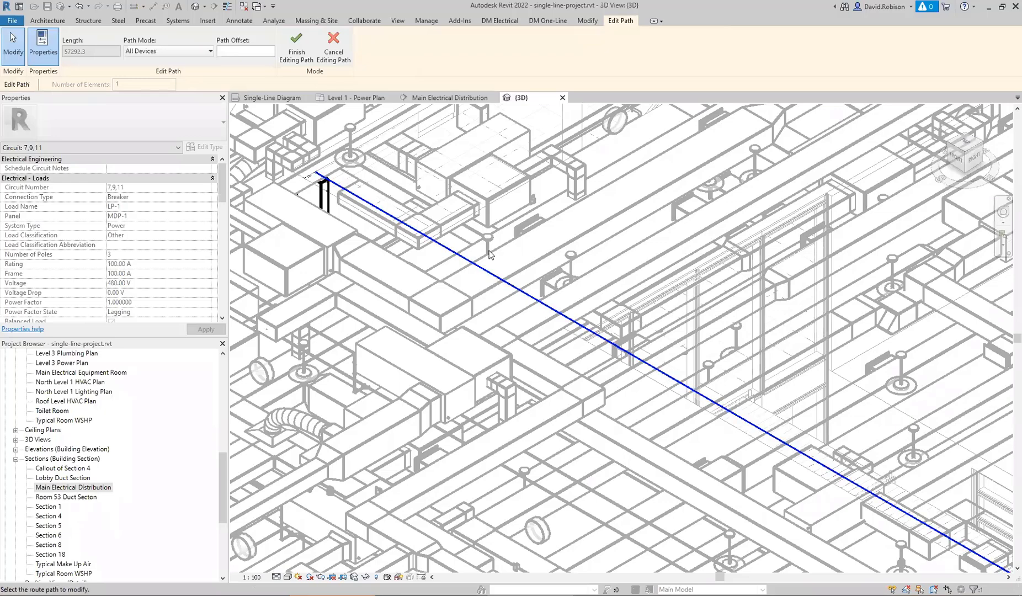
{"action": "scroll", "coordinate": [489, 255], "scroll_direction": "down", "scroll_amount": 2}
{"action": "scroll", "coordinate": [489, 254], "scroll_direction": "down", "scroll_amount": 5}
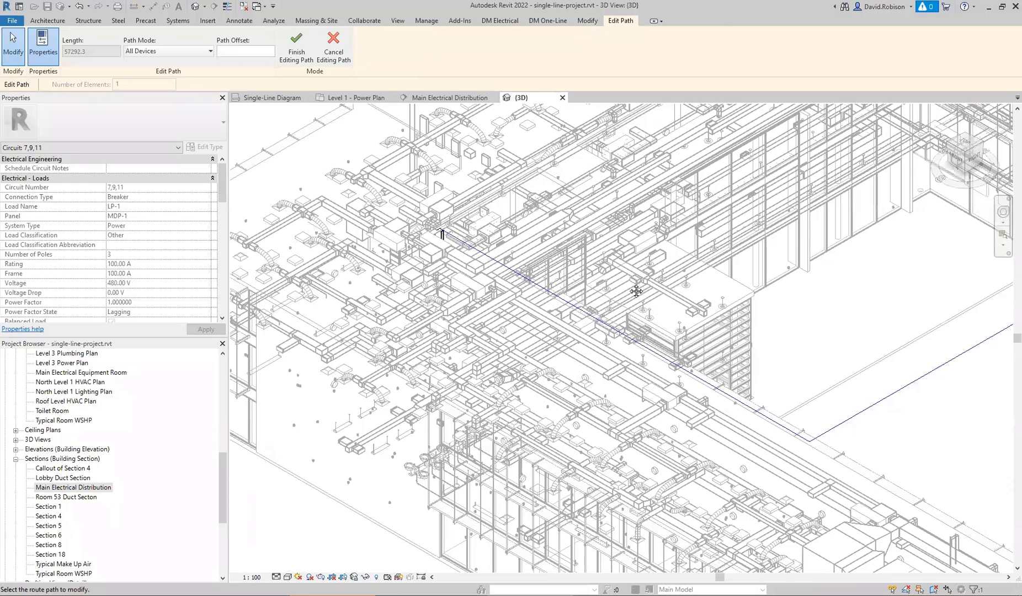
{"action": "middle_click_drag", "start_coordinate": [576, 295], "coordinate": [576, 296]}
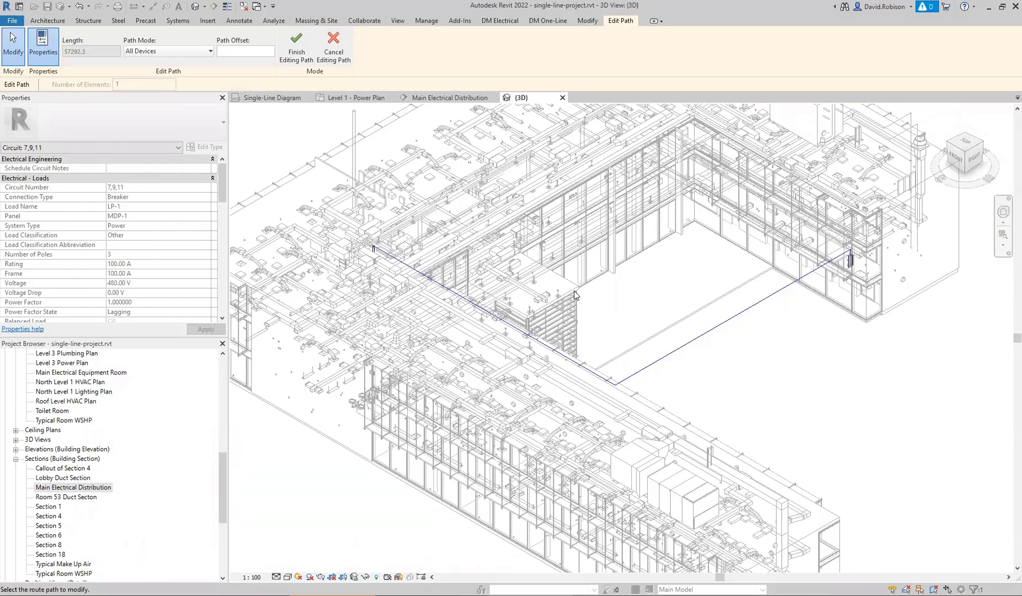
Step: In the Main Electrical Distribution section, insert a control point on the blue circuit path
{"action": "left_click", "coordinate": [437, 98]}
{"action": "scroll", "coordinate": [684, 400], "scroll_direction": "up", "scroll_amount": 6}
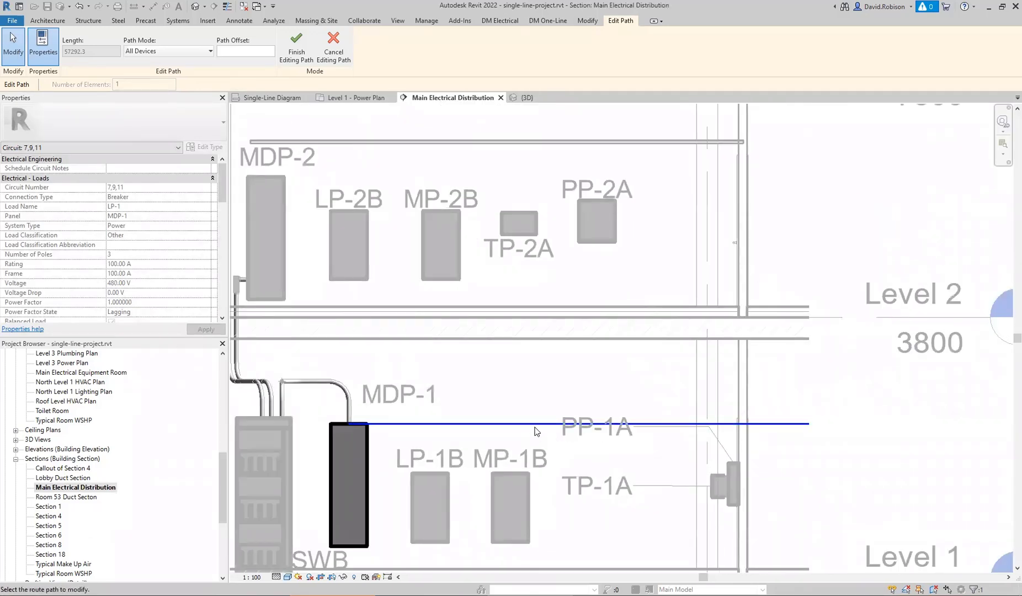
{"action": "left_click", "coordinate": [533, 424]}
{"action": "right_click", "coordinate": [533, 425]}
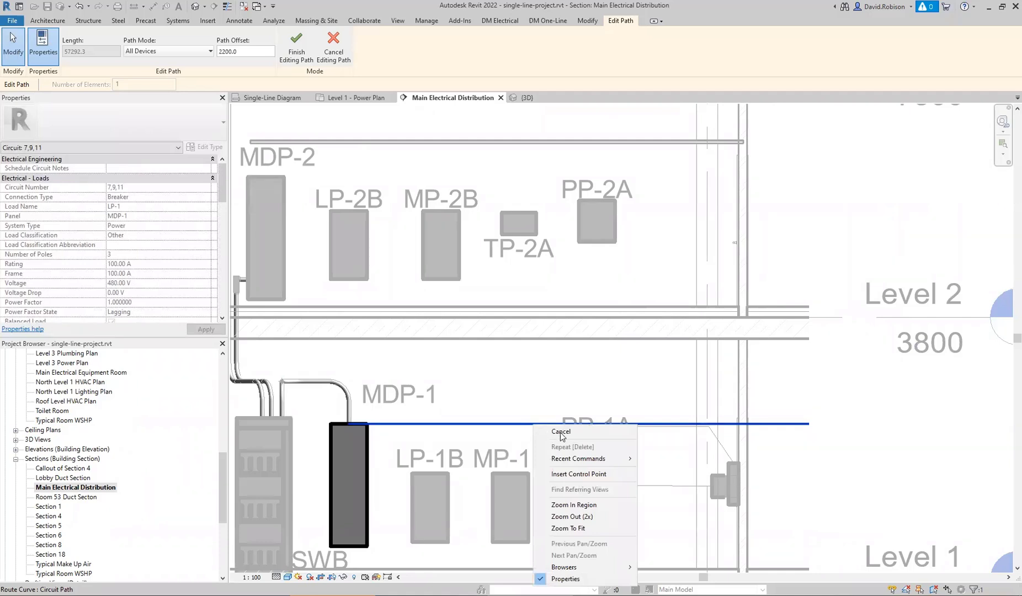
{"action": "left_click", "coordinate": [578, 474]}
Step: Insert a second control point and raise the path segment up past PP-2A
{"action": "right_click", "coordinate": [608, 424]}
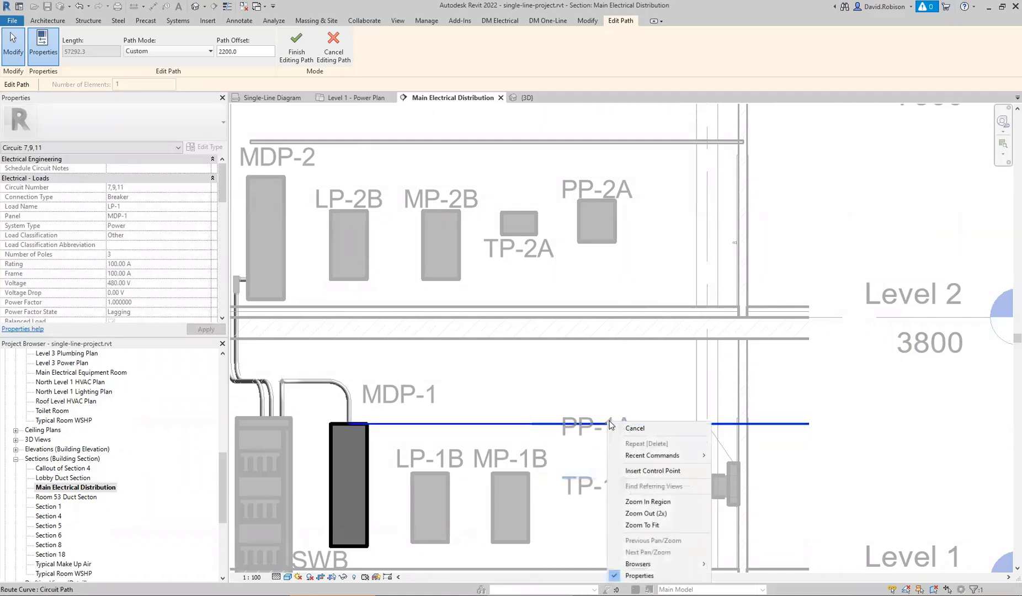
{"action": "left_click", "coordinate": [652, 471]}
{"action": "left_click_drag", "start_coordinate": [565, 424], "coordinate": [565, 108]}
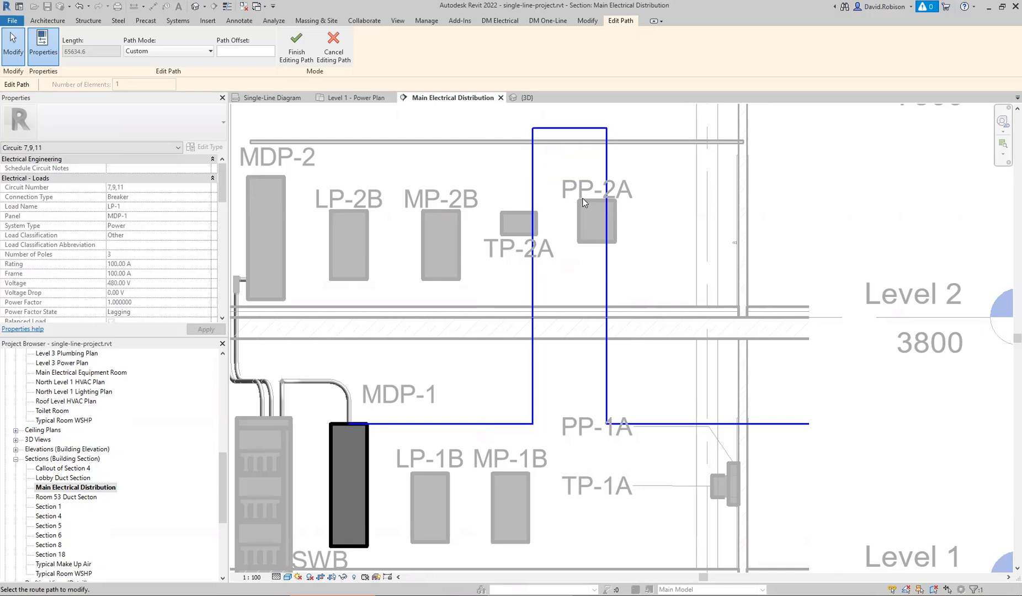
{"action": "scroll", "coordinate": [588, 321], "scroll_direction": "down", "scroll_amount": 2}
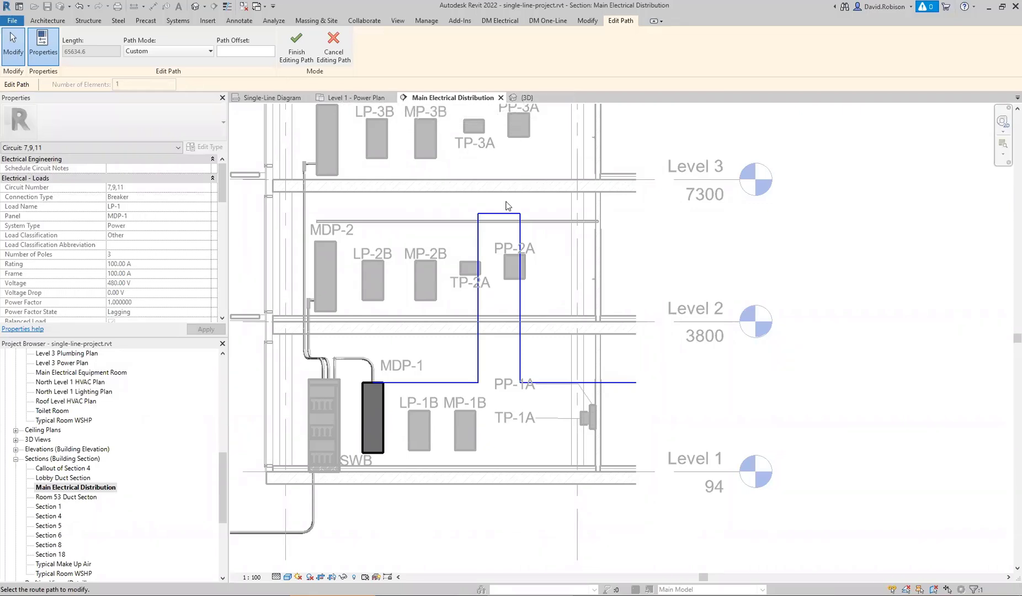
Step: On Level 1 - Power Plan, shift the circuit path's vertical run left and add a control point
{"action": "left_click", "coordinate": [373, 100]}
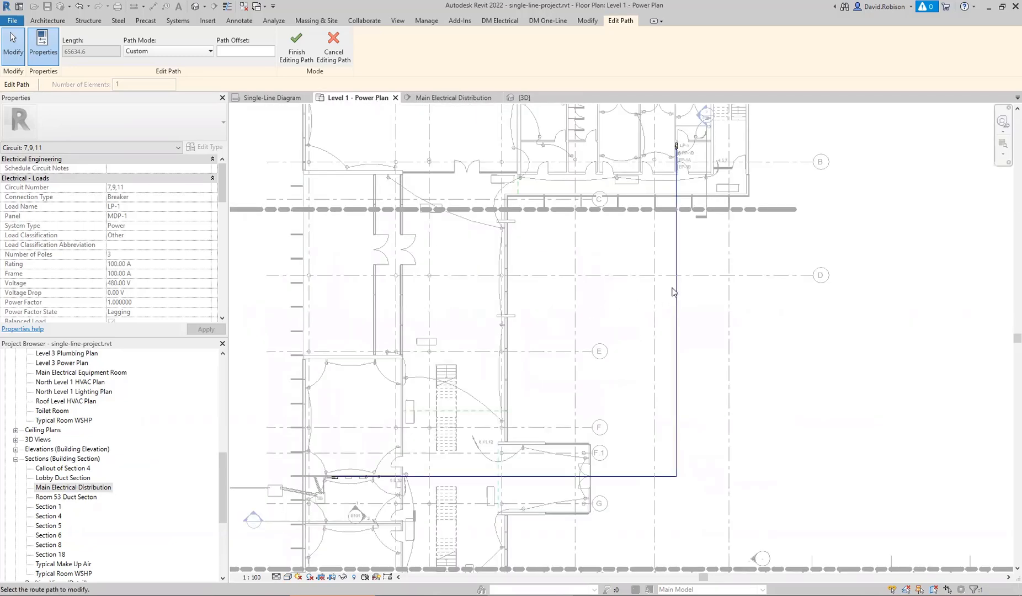
{"action": "left_click_drag", "start_coordinate": [675, 292], "coordinate": [590, 287]}
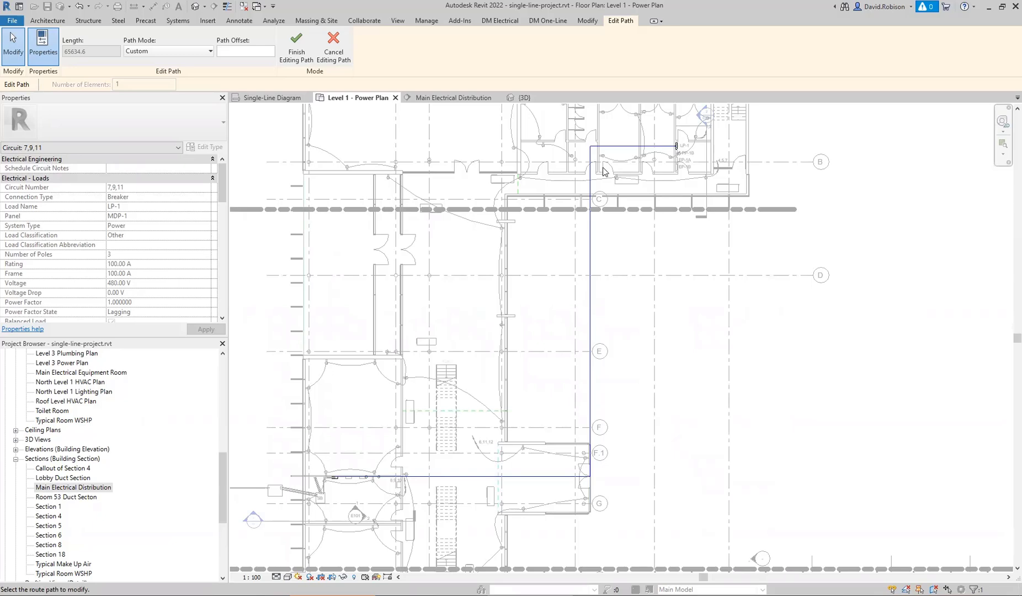
{"action": "right_click", "coordinate": [591, 226]}
{"action": "left_click", "coordinate": [609, 275]}
Step: Drag the new bend diagonally up-left, lengthening the route to 73048.9, and finish the path
{"action": "left_click_drag", "start_coordinate": [590, 226], "coordinate": [642, 304]}
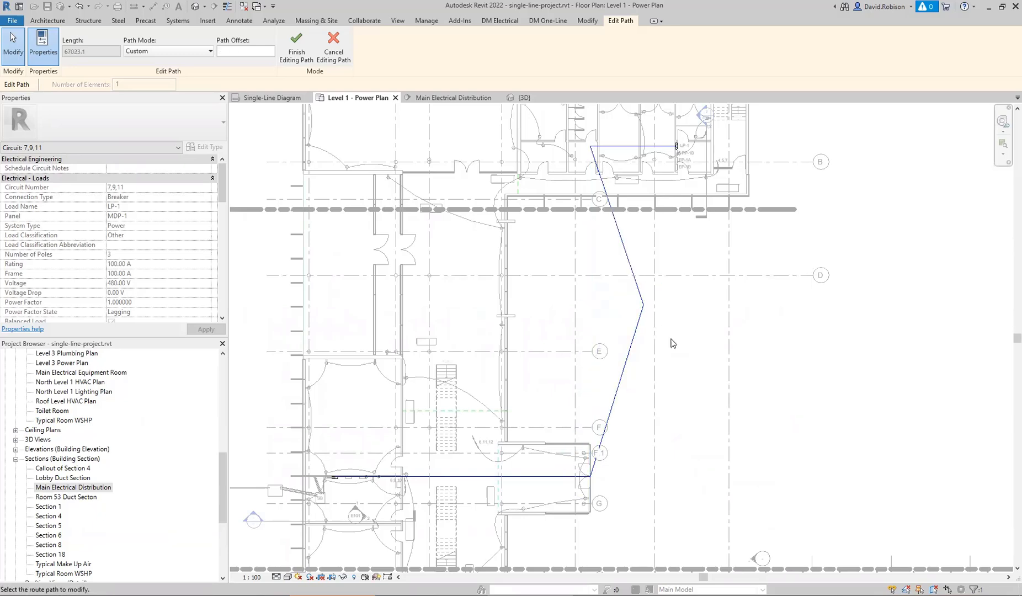
{"action": "left_click", "coordinate": [643, 305]}
{"action": "left_click_drag", "start_coordinate": [643, 305], "coordinate": [489, 179]}
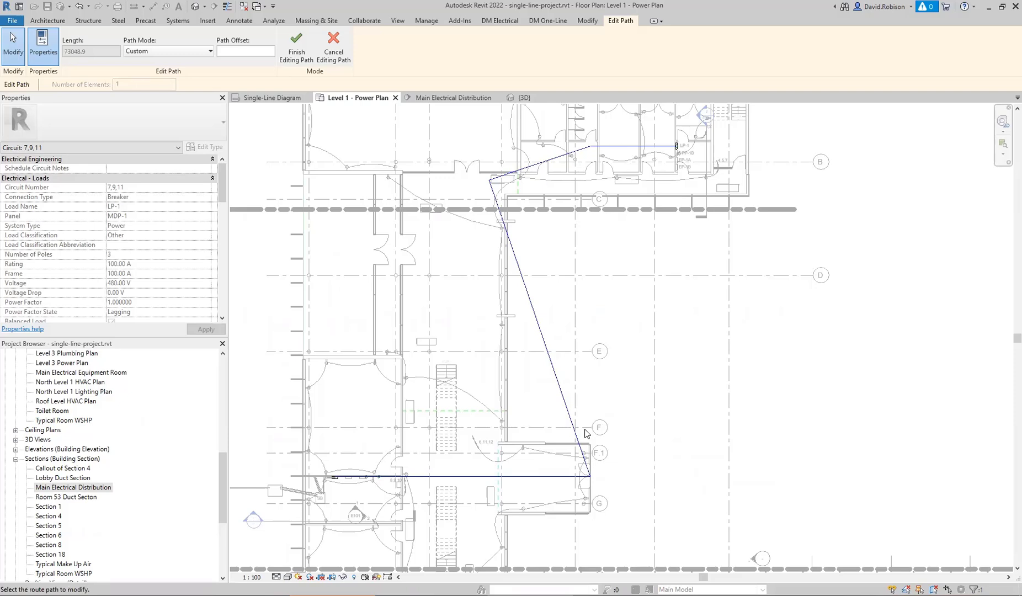
{"action": "left_click", "coordinate": [294, 52]}
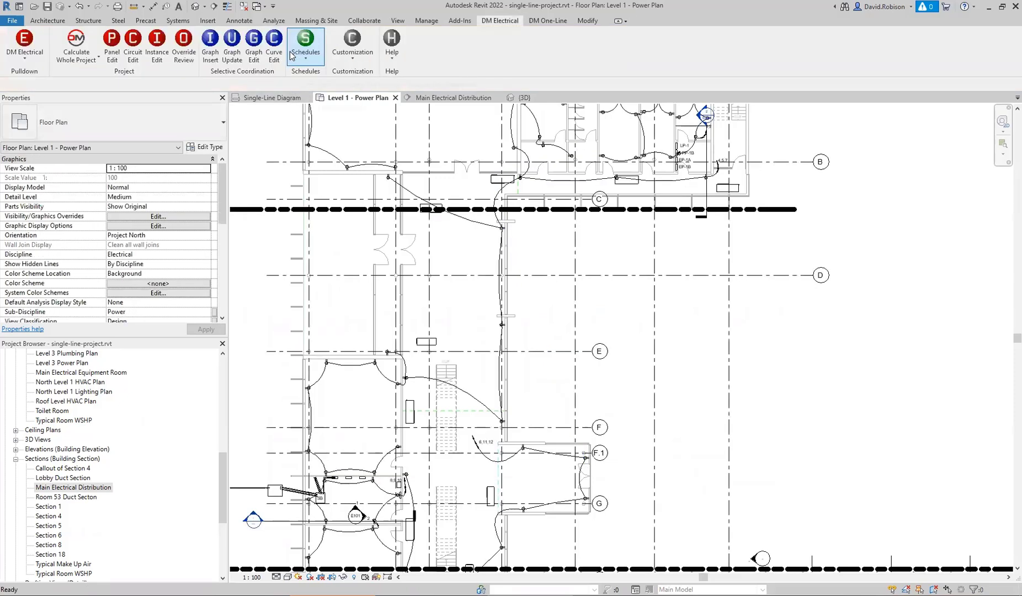
Step: In Panel Edit, set panel LP-1's feeder Length (ft) to Fixed at 250
{"action": "left_click", "coordinate": [112, 47]}
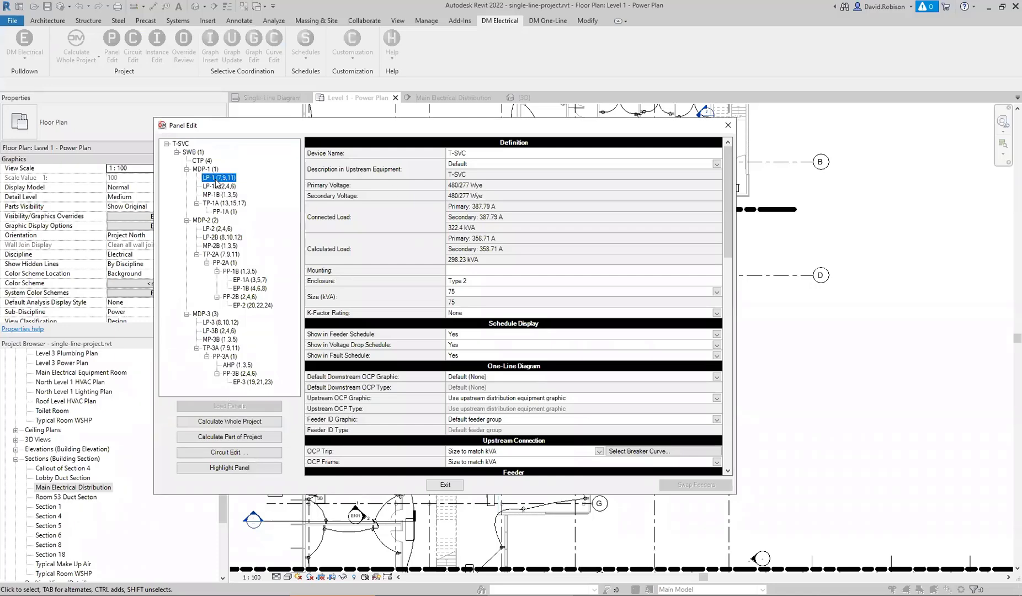
{"action": "left_click", "coordinate": [218, 177]}
{"action": "scroll", "coordinate": [368, 315], "scroll_direction": "down", "scroll_amount": 5}
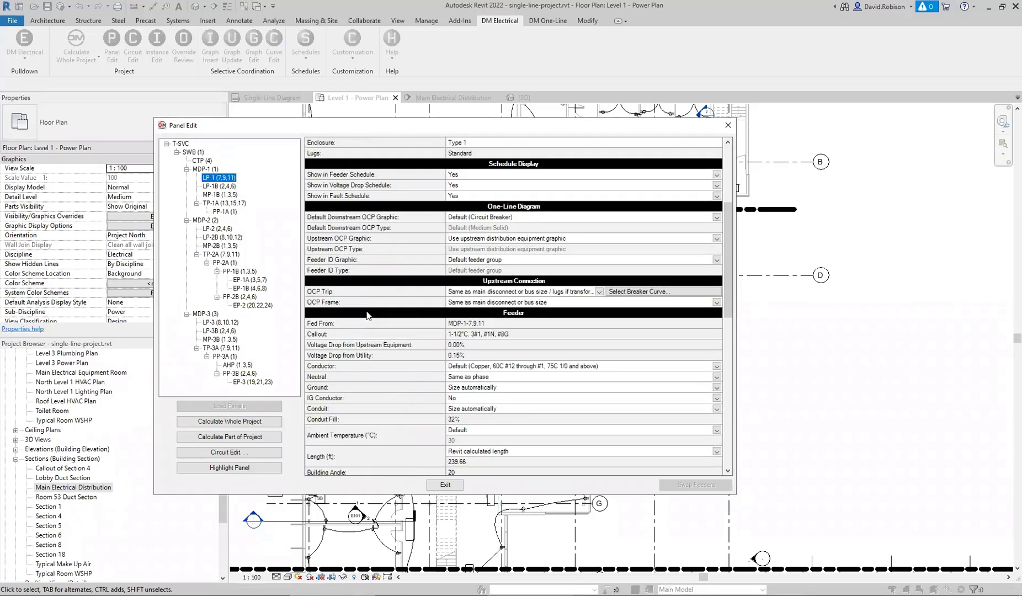
{"action": "scroll", "coordinate": [367, 315], "scroll_direction": "down", "scroll_amount": 3}
{"action": "left_click", "coordinate": [483, 366]}
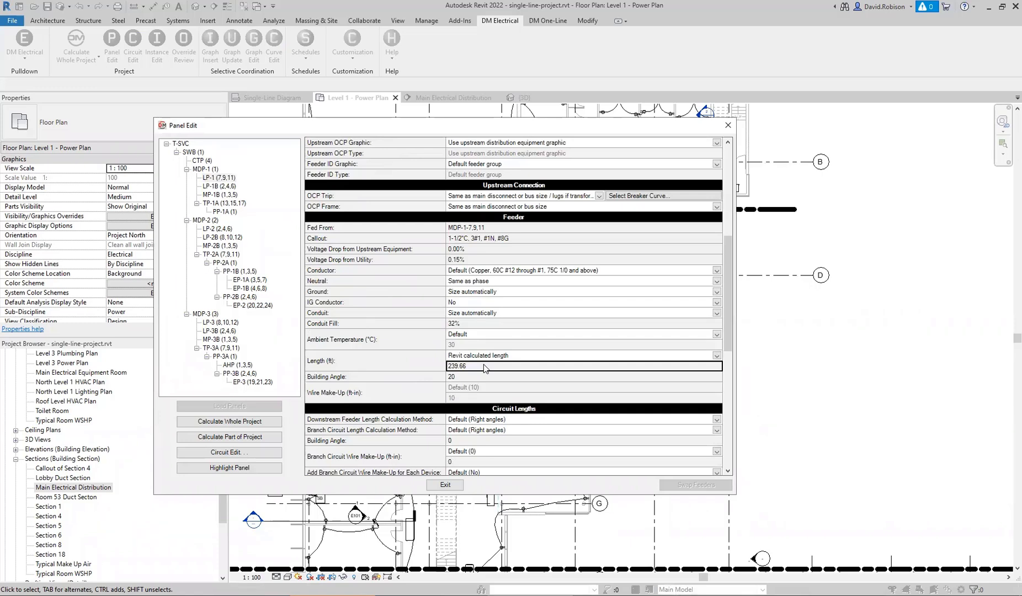
{"action": "left_click", "coordinate": [479, 356]}
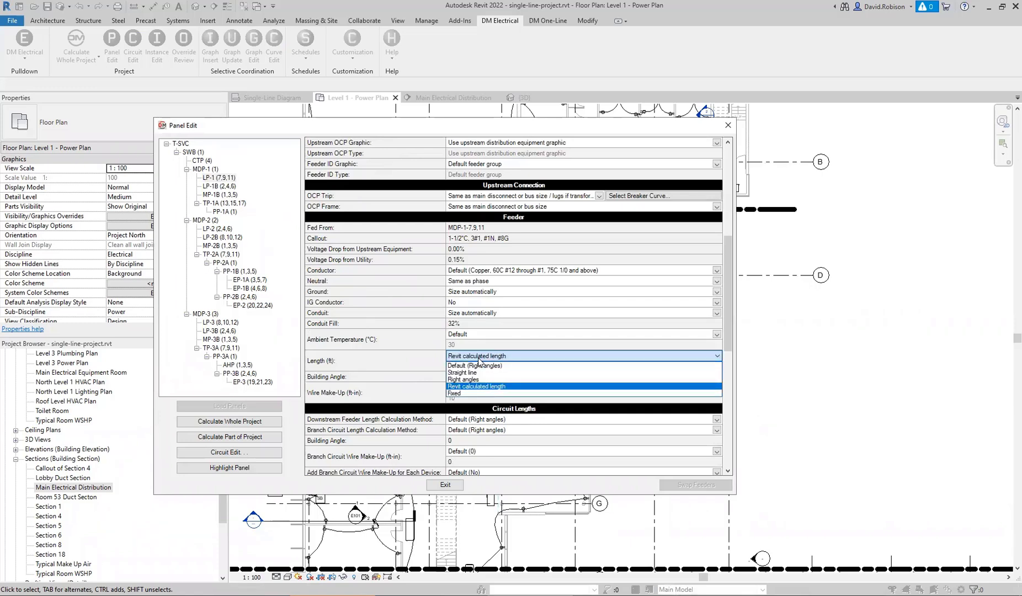
{"action": "left_click", "coordinate": [471, 393]}
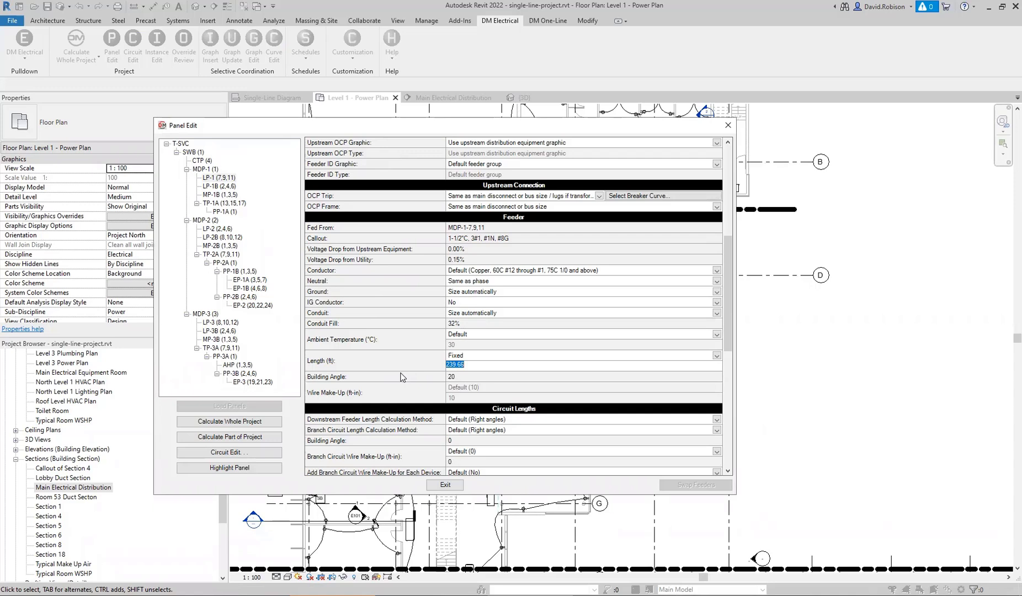
{"action": "type", "text": "250"}
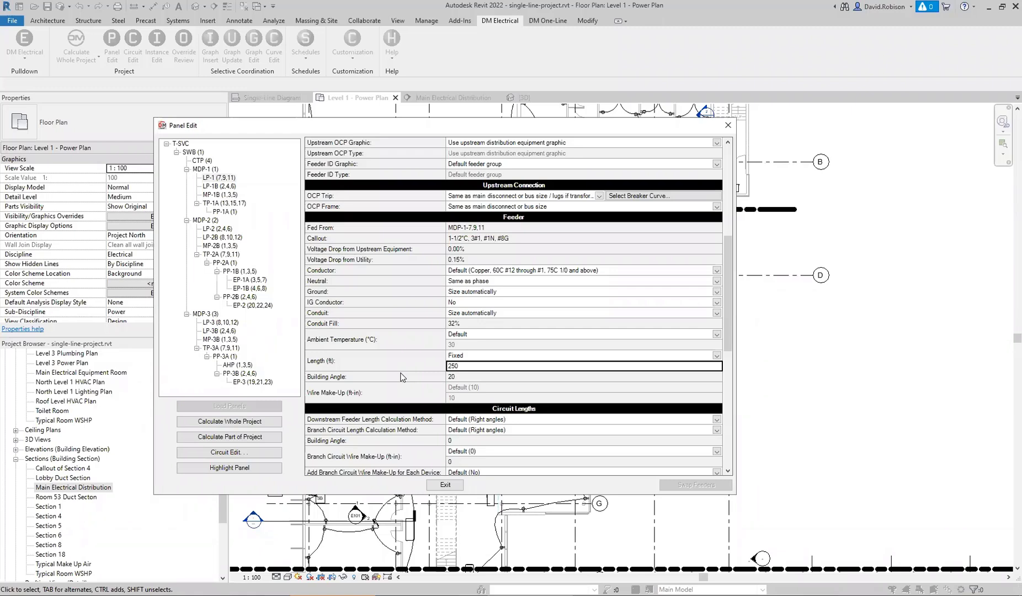
Step: Try Straight line for LP-1's feeder length, then return it to Default (Right angles)
{"action": "left_click", "coordinate": [475, 356]}
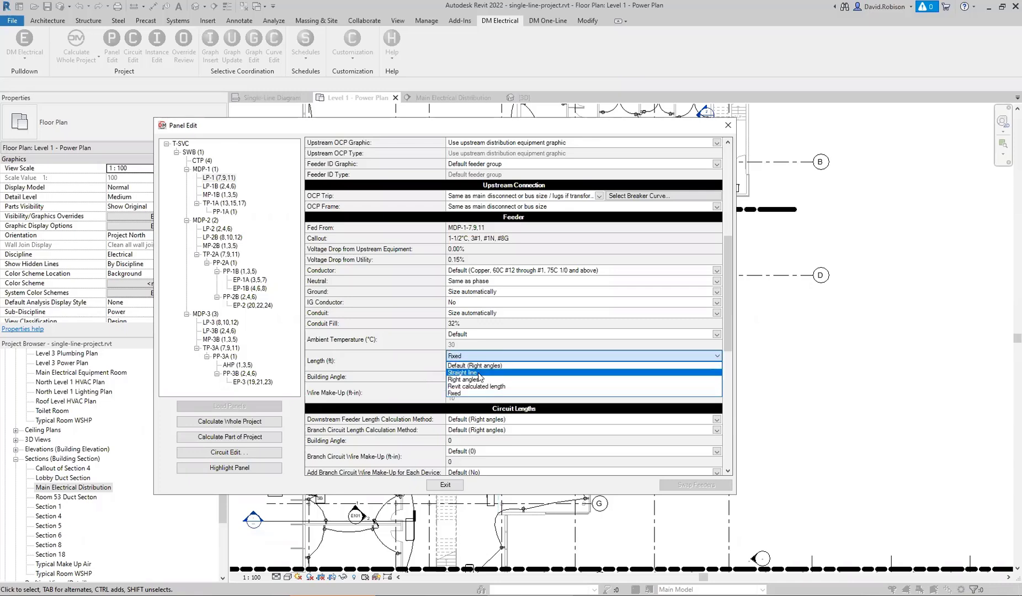
{"action": "left_click", "coordinate": [479, 373]}
{"action": "left_click", "coordinate": [477, 355]}
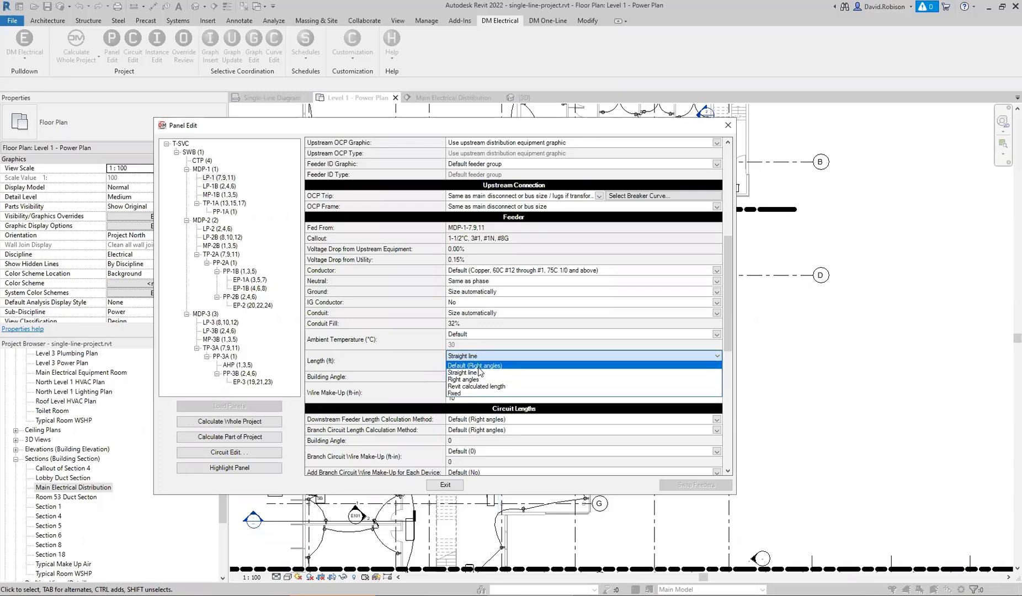
{"action": "left_click", "coordinate": [475, 365]}
Step: Set LP-1's feeder Wire Make-Up to Custom 80, giving a 265.89 ft length
{"action": "left_click", "coordinate": [423, 397]}
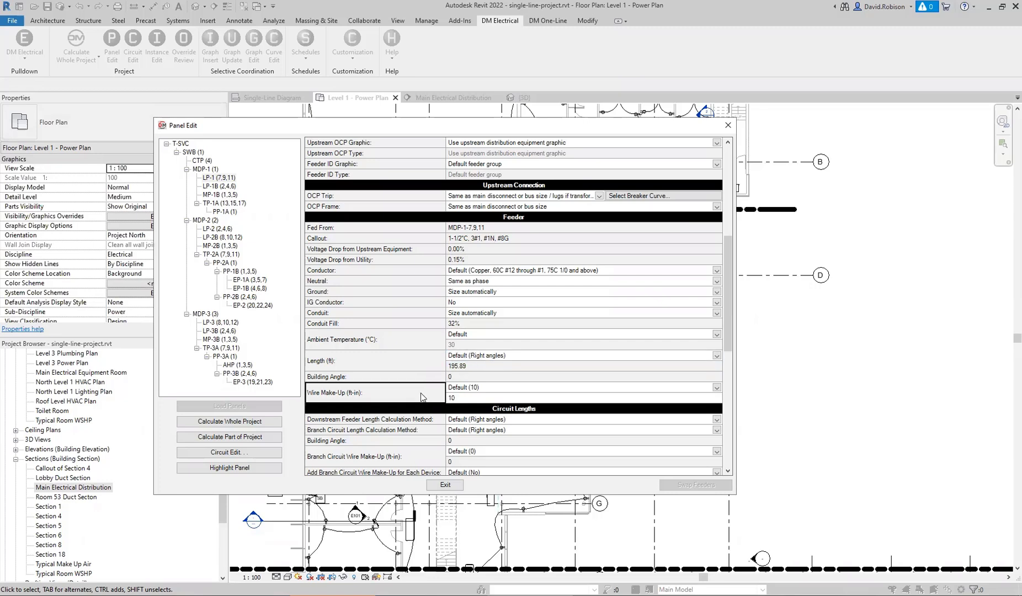
{"action": "left_click", "coordinate": [475, 393]}
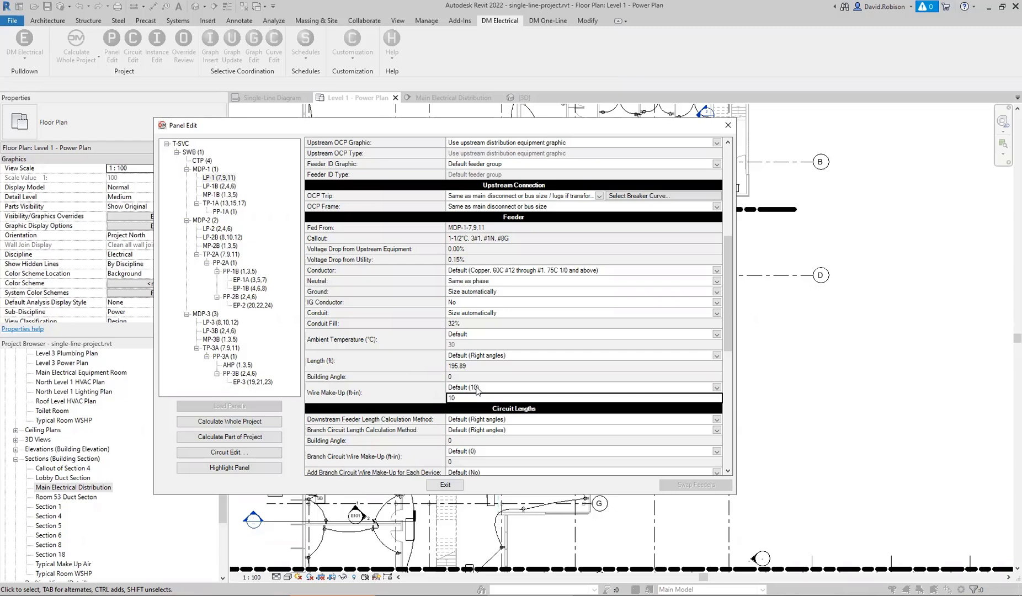
{"action": "left_click", "coordinate": [477, 389]}
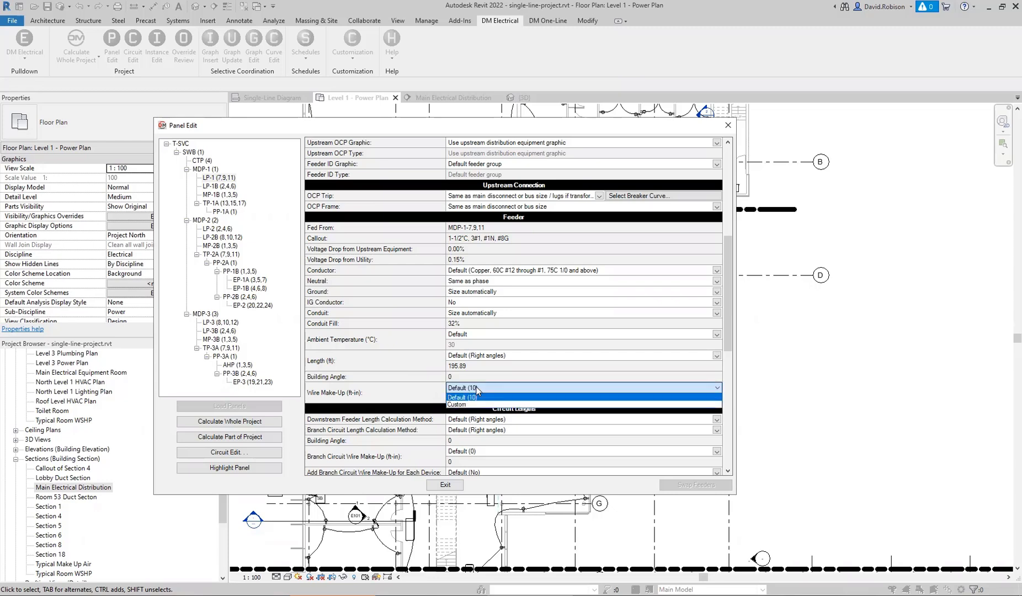
{"action": "left_click", "coordinate": [477, 390]}
{"action": "left_click", "coordinate": [479, 386]}
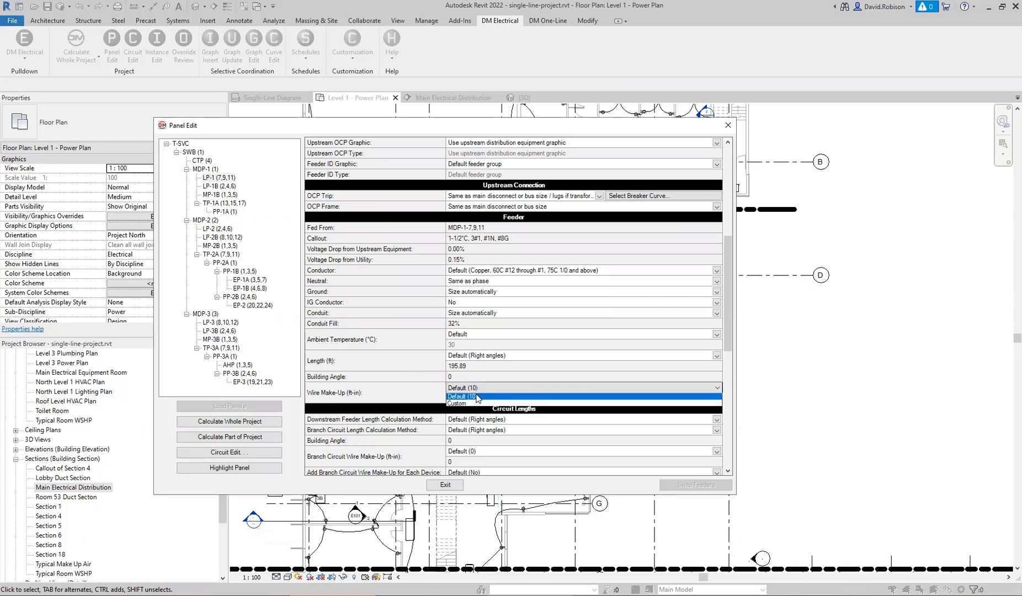
{"action": "left_click", "coordinate": [460, 403]}
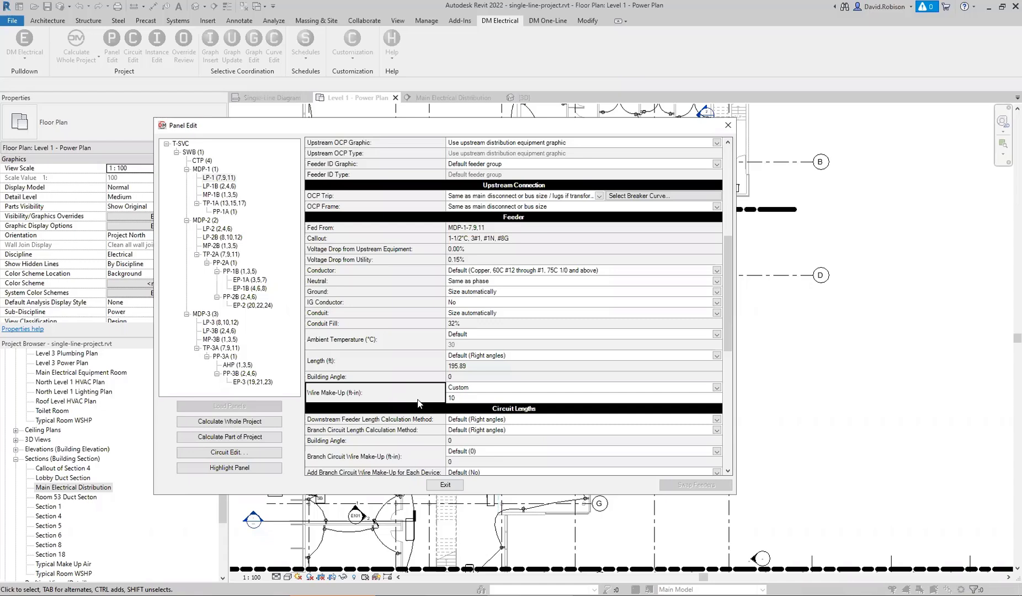
{"action": "left_click", "coordinate": [481, 399]}
{"action": "type", "text": "80"}
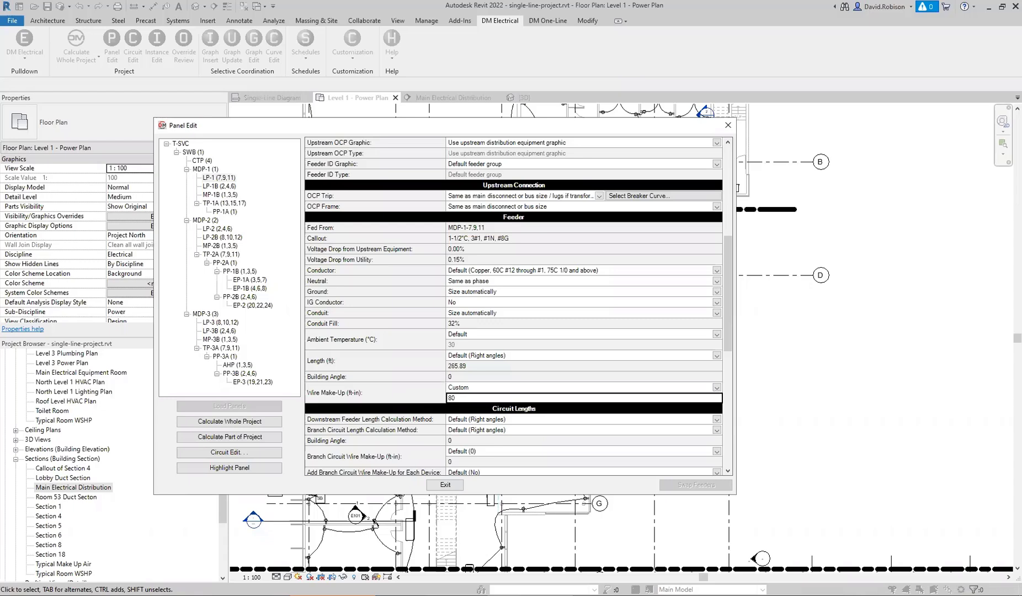
{"action": "left_click", "coordinate": [471, 367]}
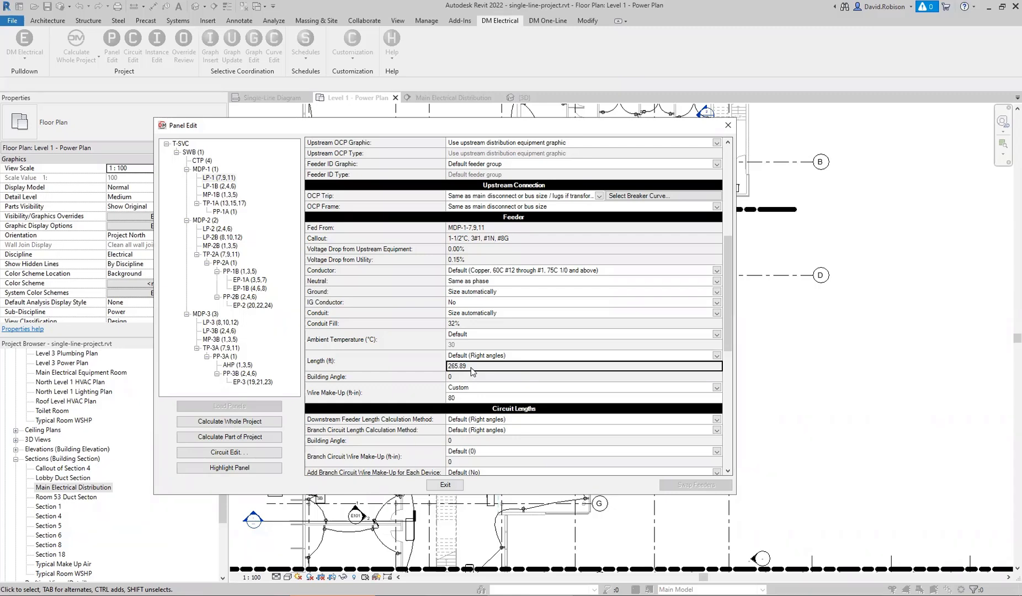
Step: Cycle LP-1's feeder length through Revit calculated and Fixed, ending on Straight line at 212.51 ft
{"action": "left_click", "coordinate": [473, 356]}
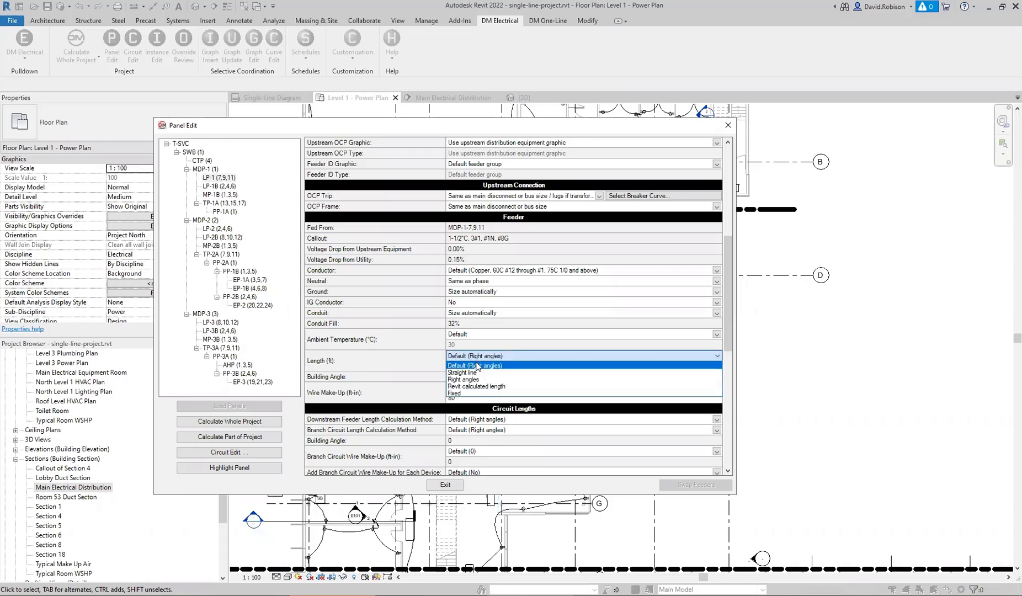
{"action": "left_click", "coordinate": [477, 387]}
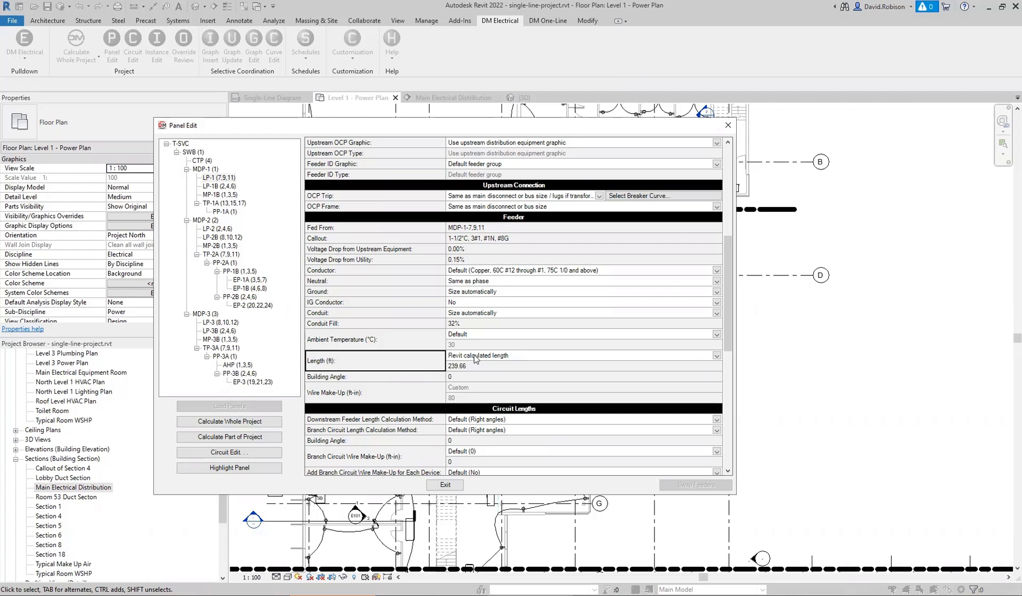
{"action": "left_click", "coordinate": [472, 357]}
{"action": "left_click", "coordinate": [480, 393]}
{"action": "left_click", "coordinate": [418, 368]}
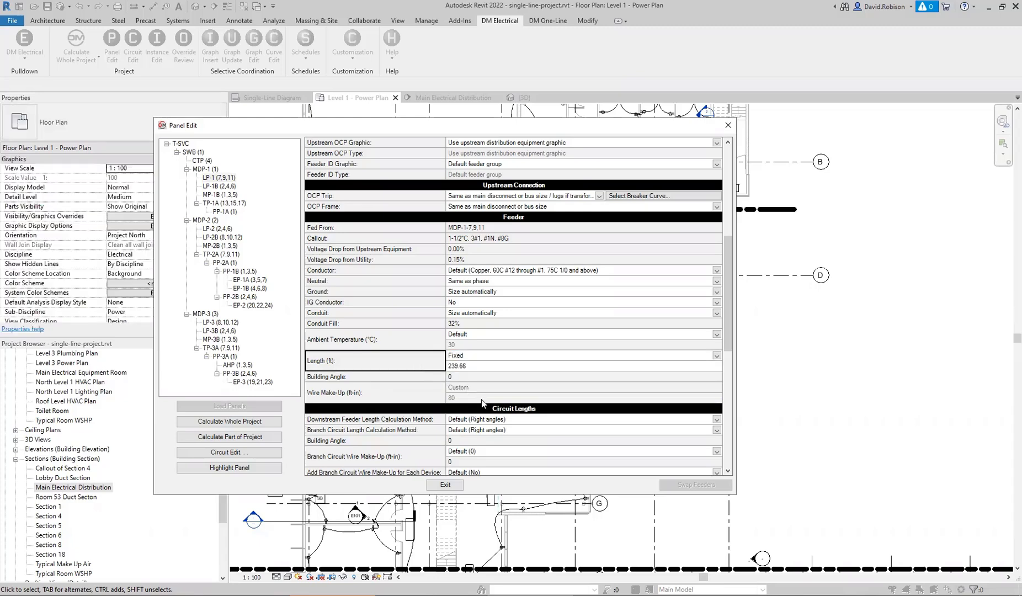
{"action": "left_click", "coordinate": [479, 367]}
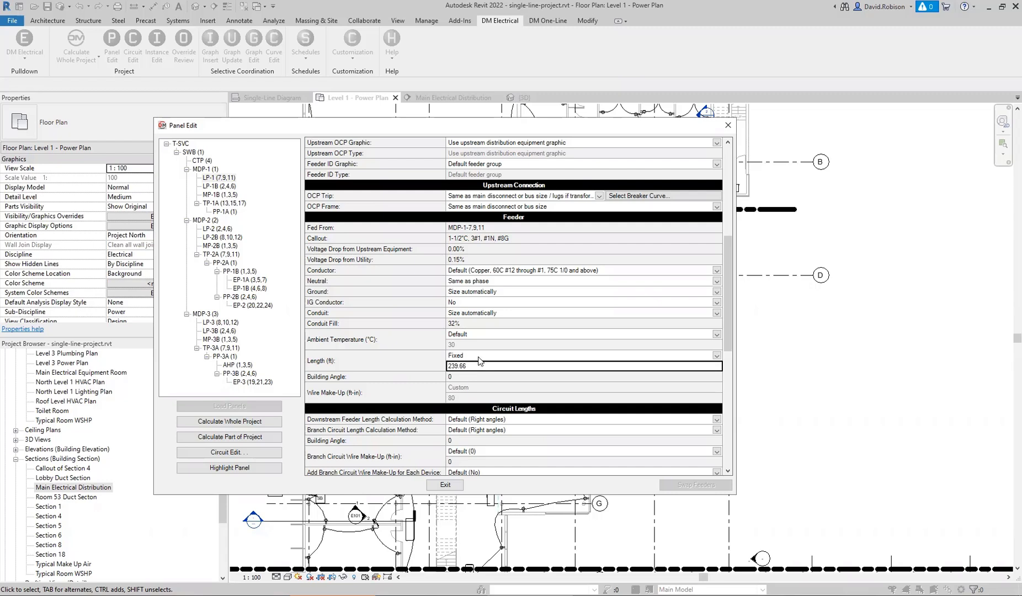
{"action": "left_click", "coordinate": [480, 356]}
{"action": "left_click", "coordinate": [480, 374]}
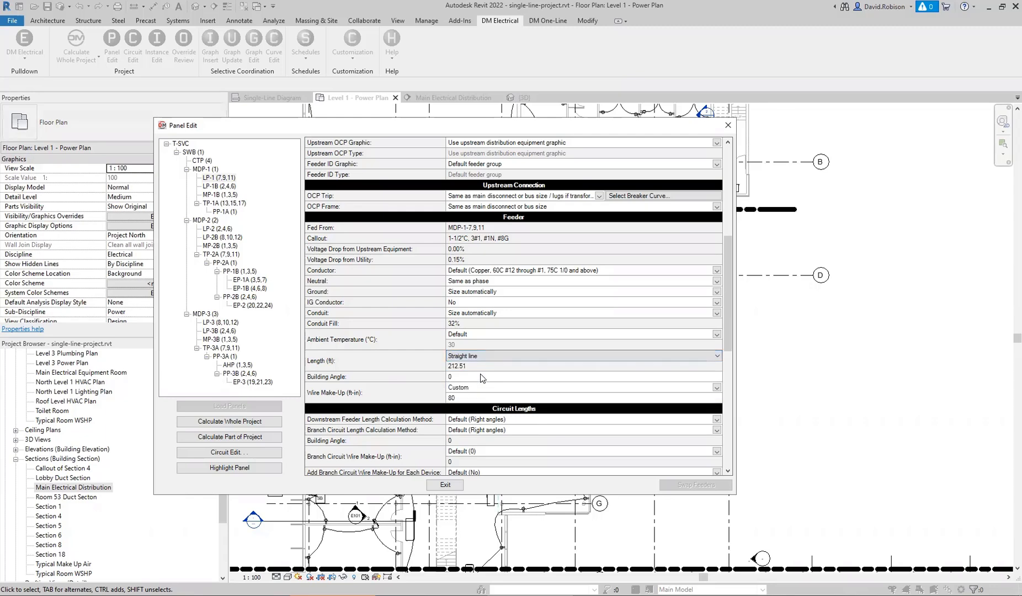
{"action": "left_click", "coordinate": [429, 361]}
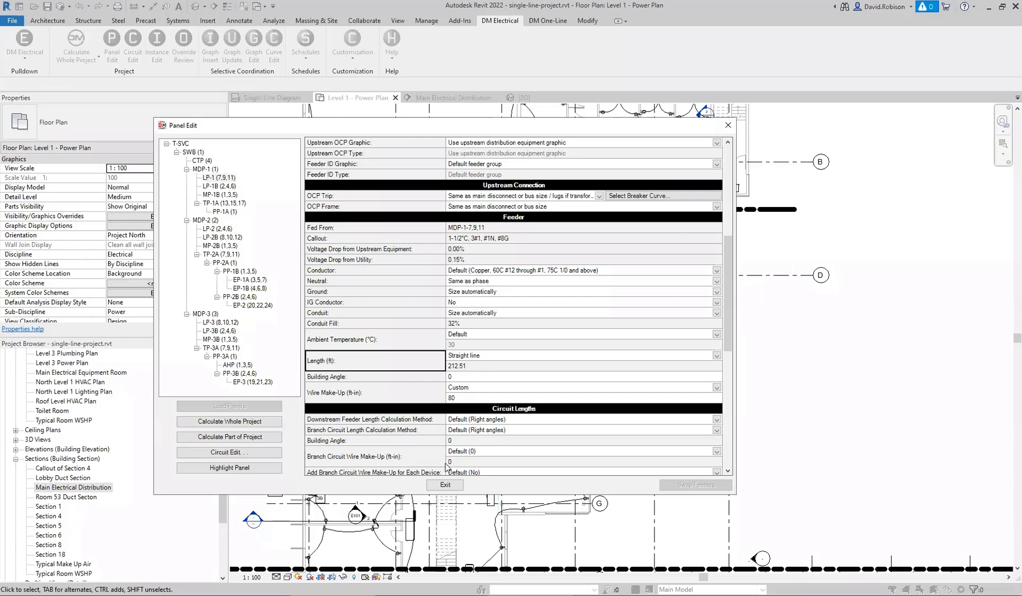
Step: Exit Panel Edit and move the LP-1 panel up and left in the floor plan
{"action": "left_click", "coordinate": [446, 485]}
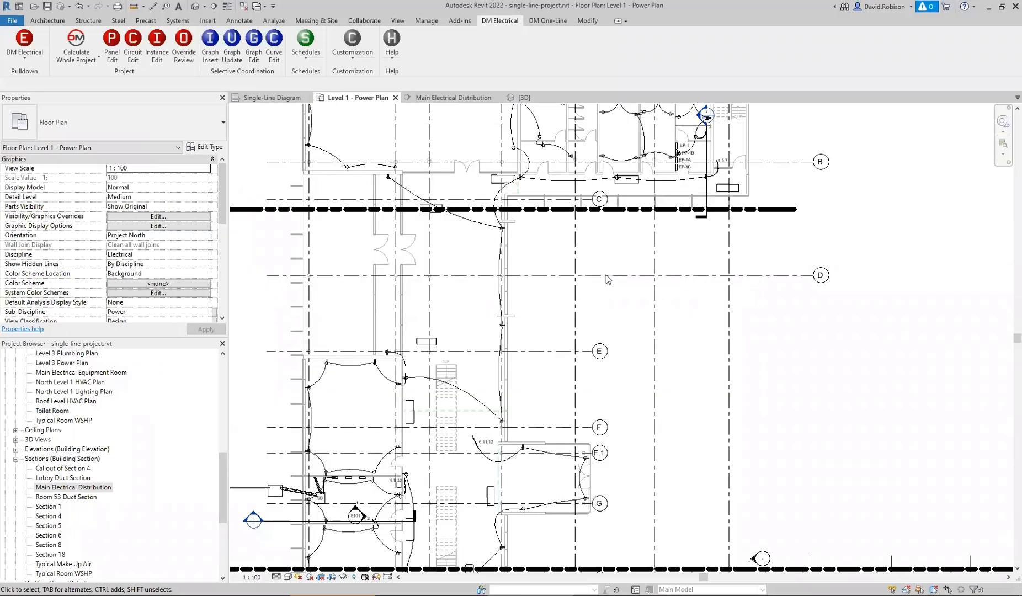
{"action": "middle_click_drag", "start_coordinate": [651, 207], "coordinate": [631, 264]}
{"action": "scroll", "coordinate": [669, 184], "scroll_direction": "up", "scroll_amount": 6}
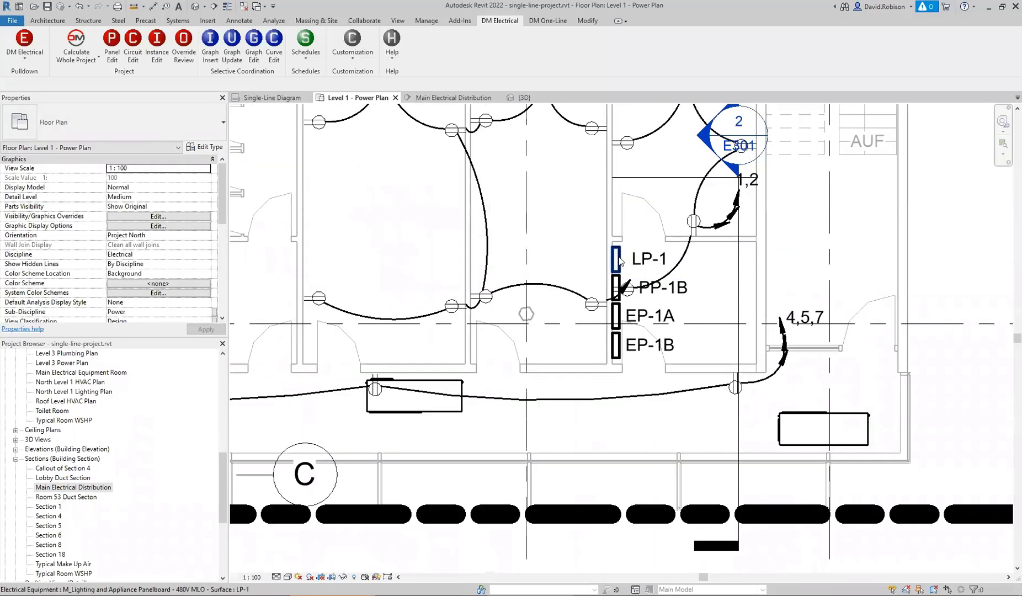
{"action": "left_click", "coordinate": [617, 261]}
{"action": "left_click_drag", "start_coordinate": [617, 264], "coordinate": [530, 226]}
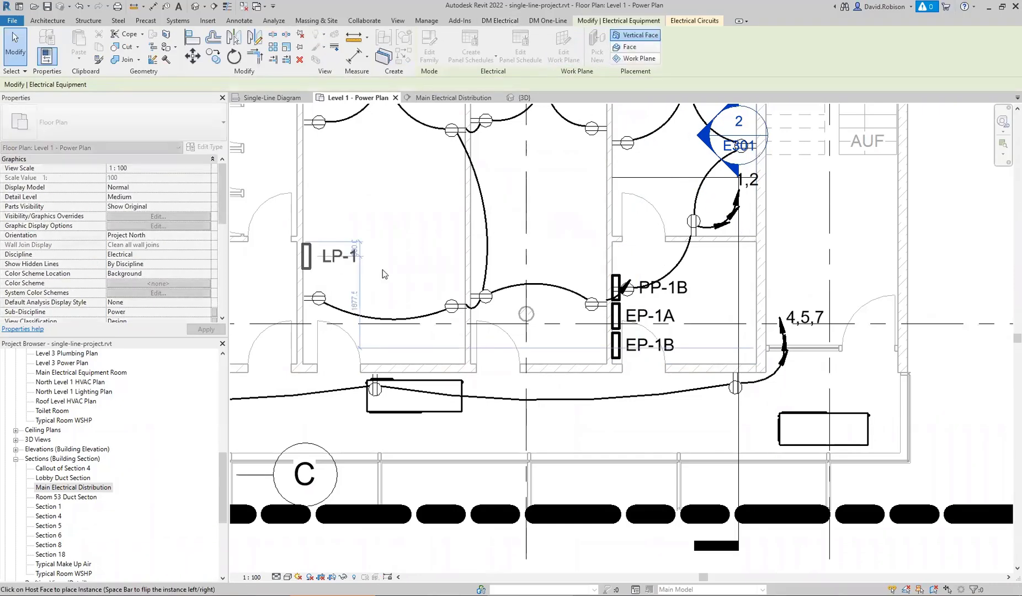
{"action": "key", "text": "Escape"}
{"action": "key", "text": "Escape"}
Step: Reopen Panel Edit on LP-1 to see its straight-line feeder length now 198.68 ft
{"action": "scroll", "coordinate": [392, 256], "scroll_direction": "down", "scroll_amount": 2}
{"action": "left_click", "coordinate": [111, 41]}
{"action": "left_click", "coordinate": [211, 179]}
{"action": "scroll", "coordinate": [488, 400], "scroll_direction": "down", "scroll_amount": 6}
{"action": "left_click", "coordinate": [487, 398]}
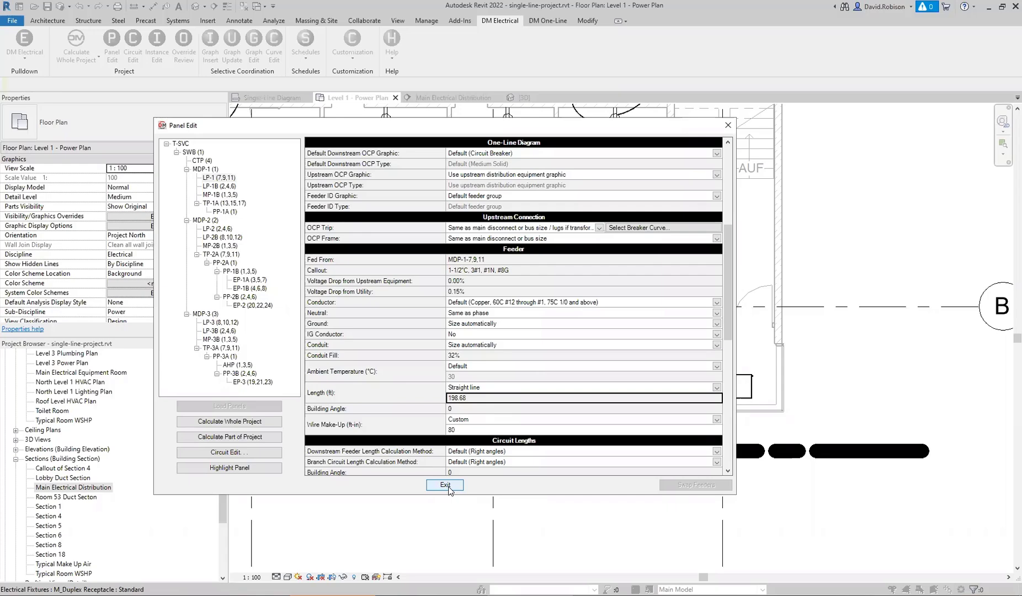
Step: Exit the Panel Edit dialog to return to the Level 1 - Power Plan
{"action": "left_click", "coordinate": [444, 485]}
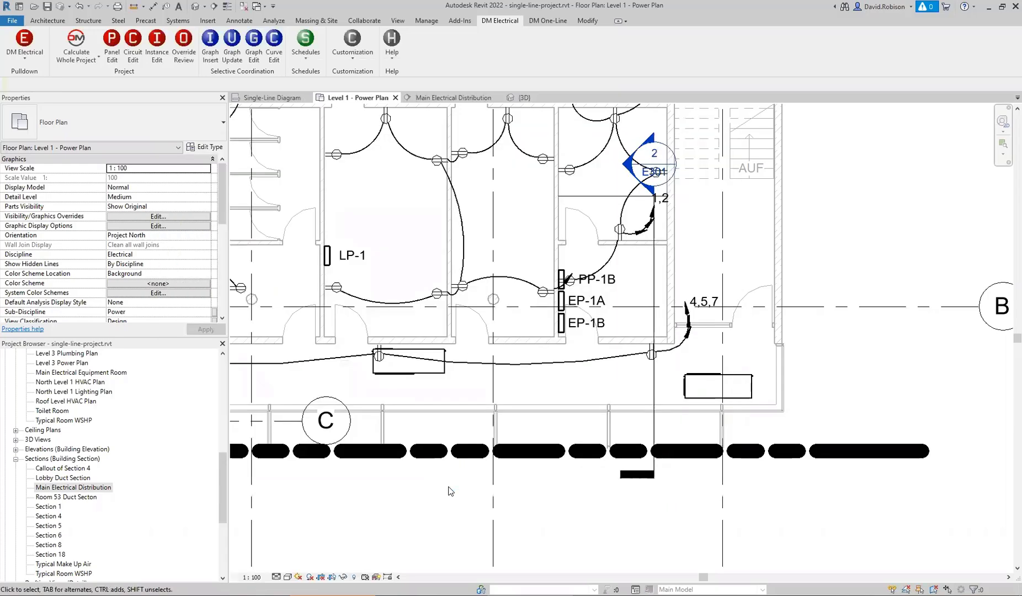
Step: In Circuit Edit, select panel PP-1B and highlight circuit PP-1B:1 in the floor plan
{"action": "left_click", "coordinate": [133, 47]}
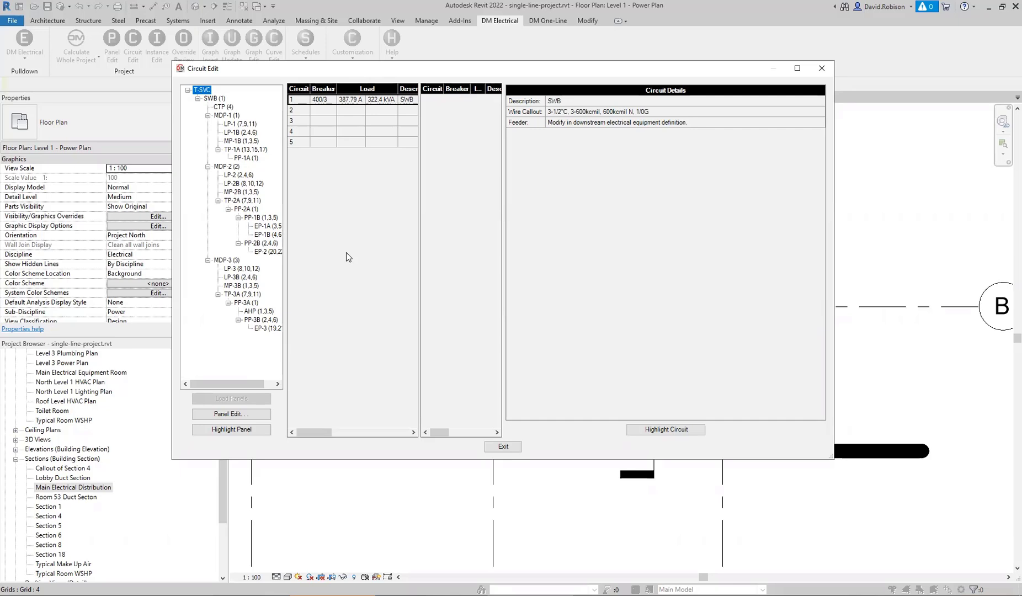
{"action": "left_click", "coordinate": [263, 217]}
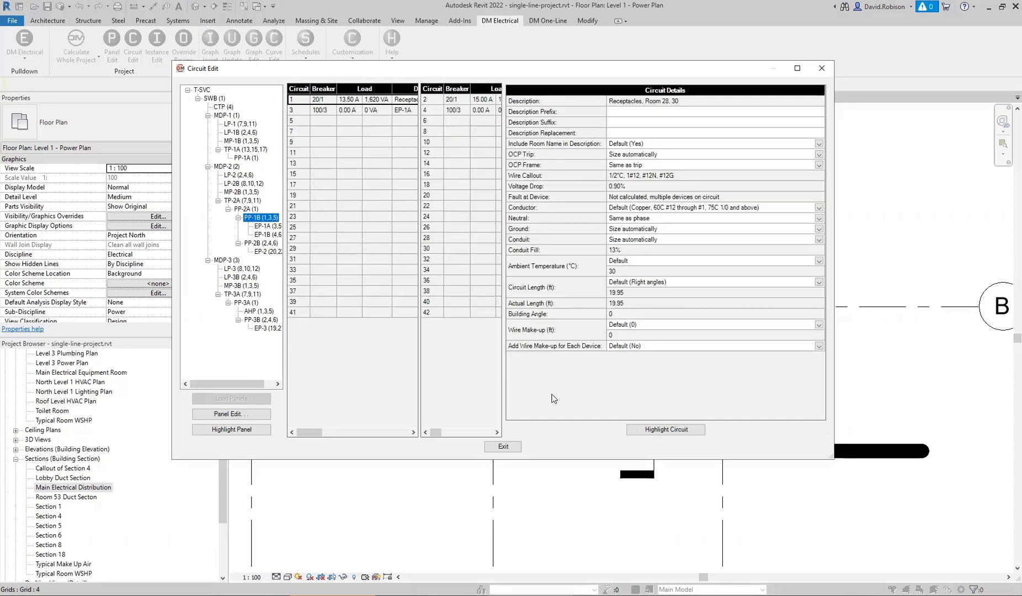
{"action": "left_click", "coordinate": [661, 432]}
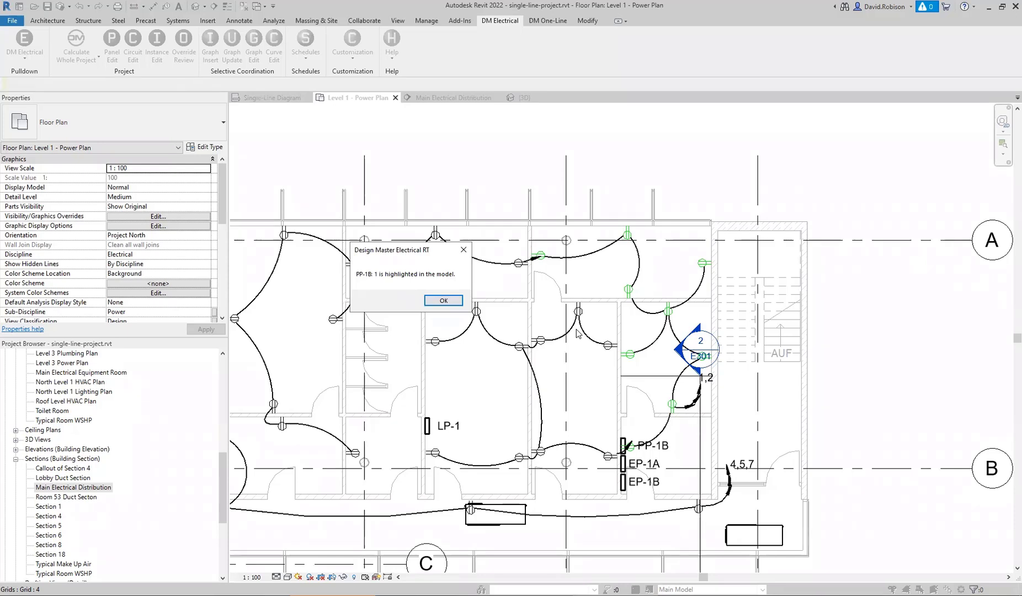
Step: Dismiss the Design Master highlight confirmation message with OK
{"action": "left_click", "coordinate": [451, 300]}
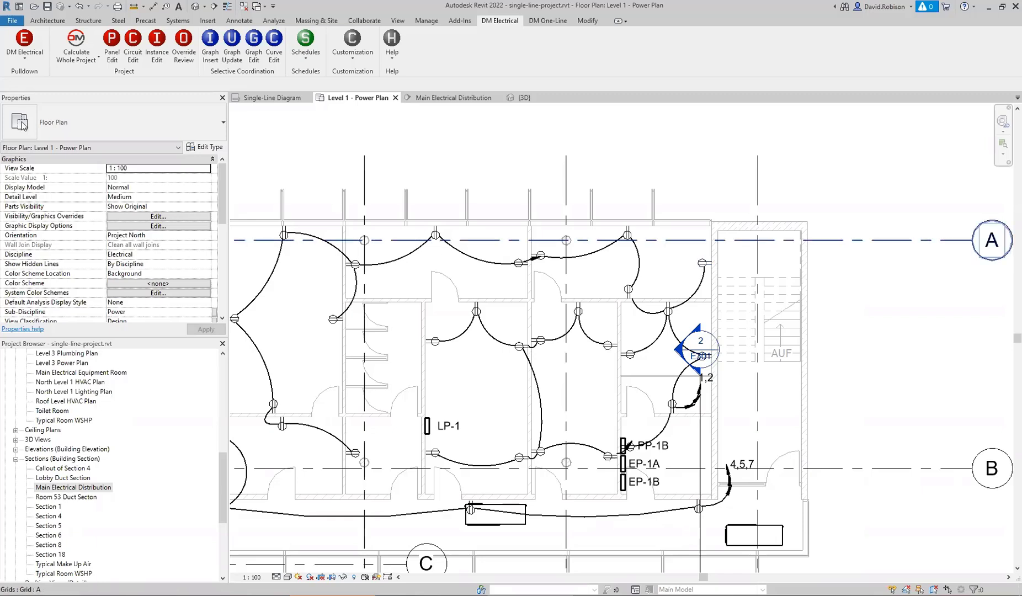
Step: Open Circuit Edit on PP-1B circuit 1 and keep its length at Default (Right angles), 19.95 ft
{"action": "left_click", "coordinate": [132, 45]}
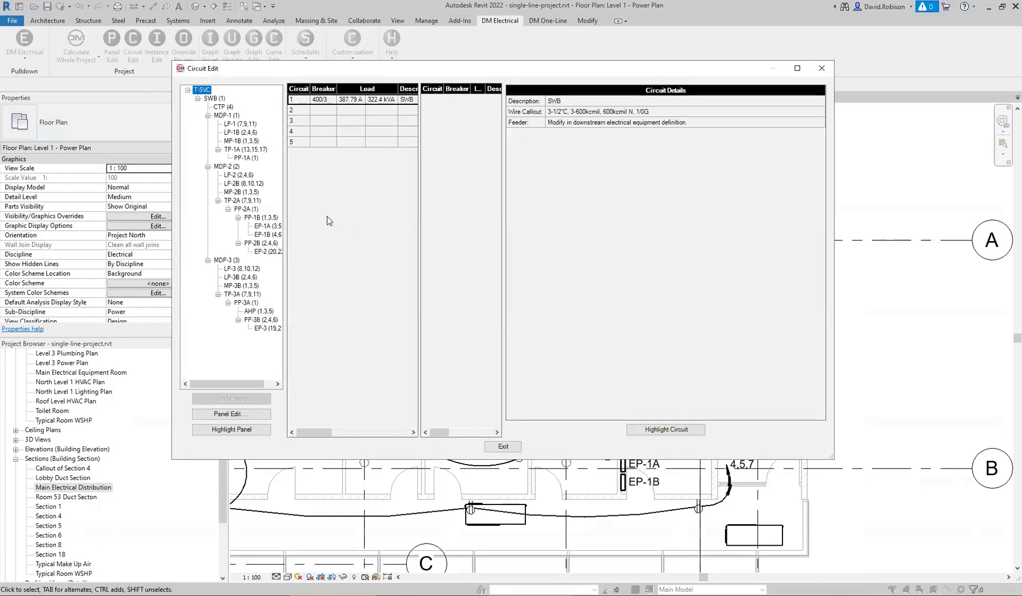
{"action": "left_click", "coordinate": [257, 218]}
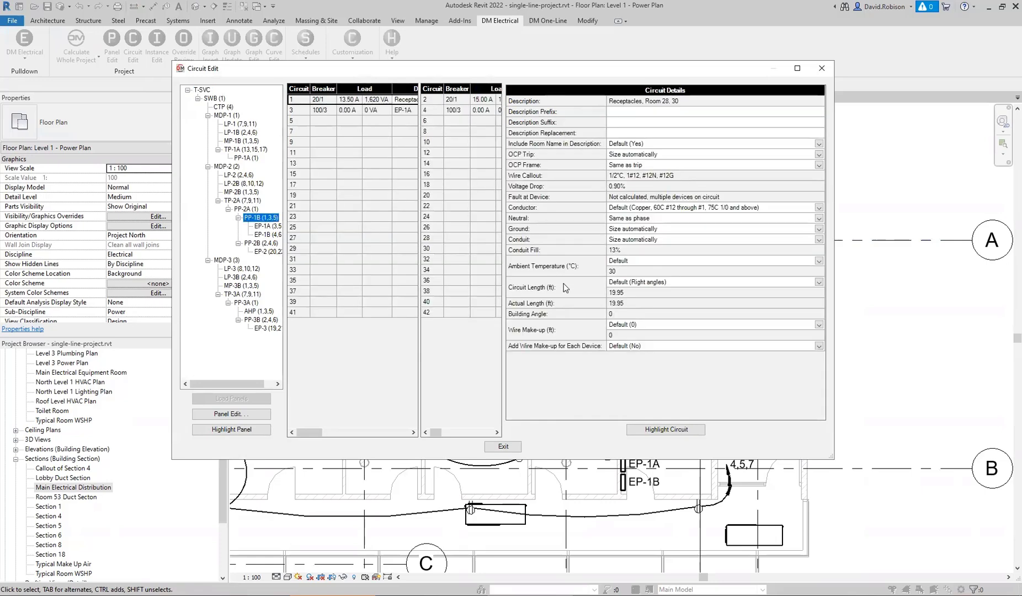
{"action": "left_click", "coordinate": [565, 288]}
{"action": "left_click", "coordinate": [651, 287]}
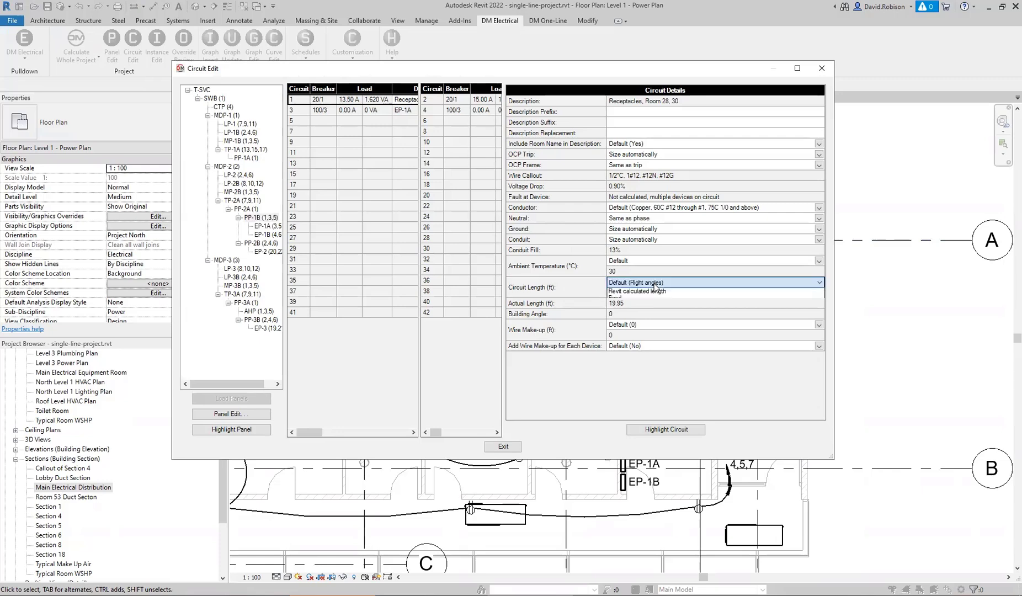
{"action": "left_click", "coordinate": [654, 284]}
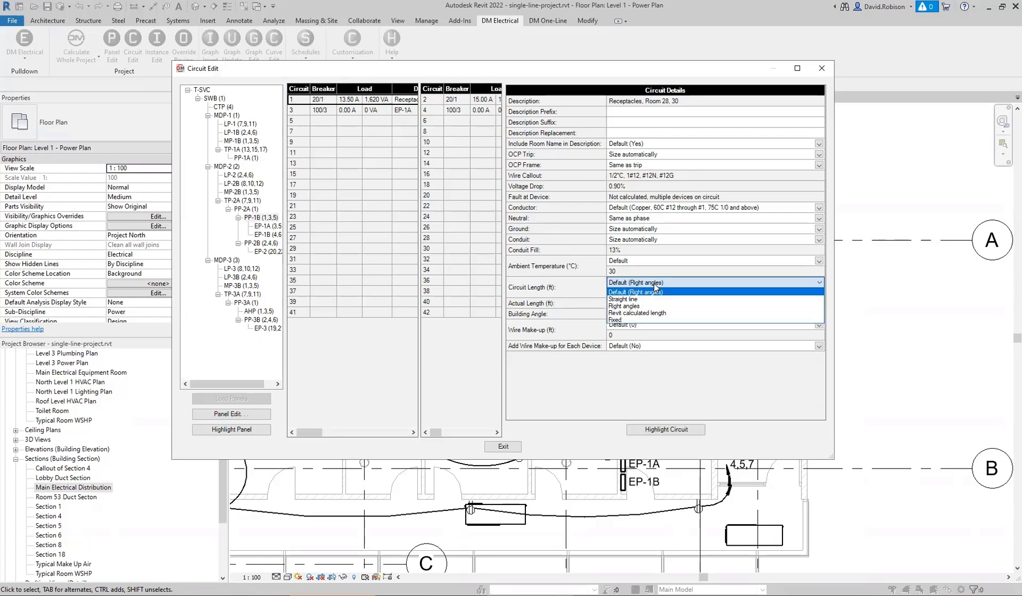
{"action": "left_click", "coordinate": [564, 286]}
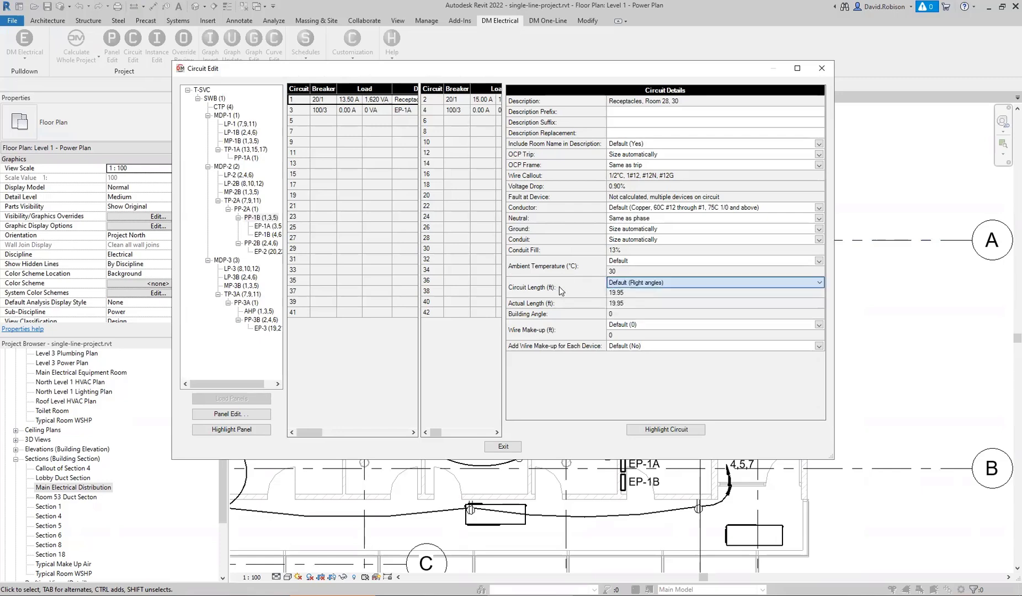
{"action": "left_click", "coordinate": [636, 294]}
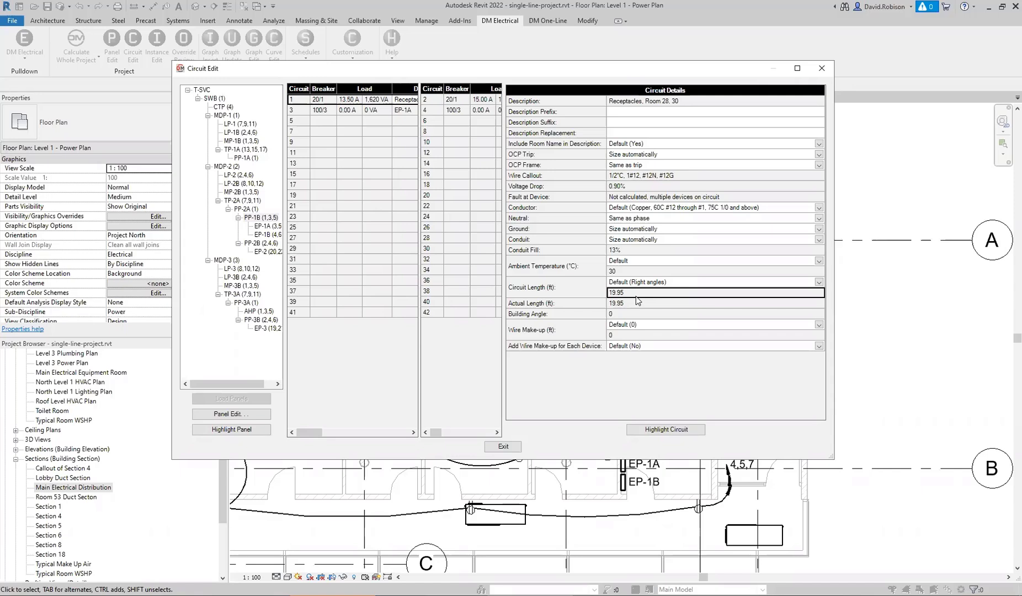
Step: Give PP-1B circuit 1 a Custom 5 ft wire make-up added for each device, reaching 64.95 ft
{"action": "left_click", "coordinate": [629, 314]}
{"action": "left_click", "coordinate": [551, 336]}
{"action": "left_click", "coordinate": [558, 346]}
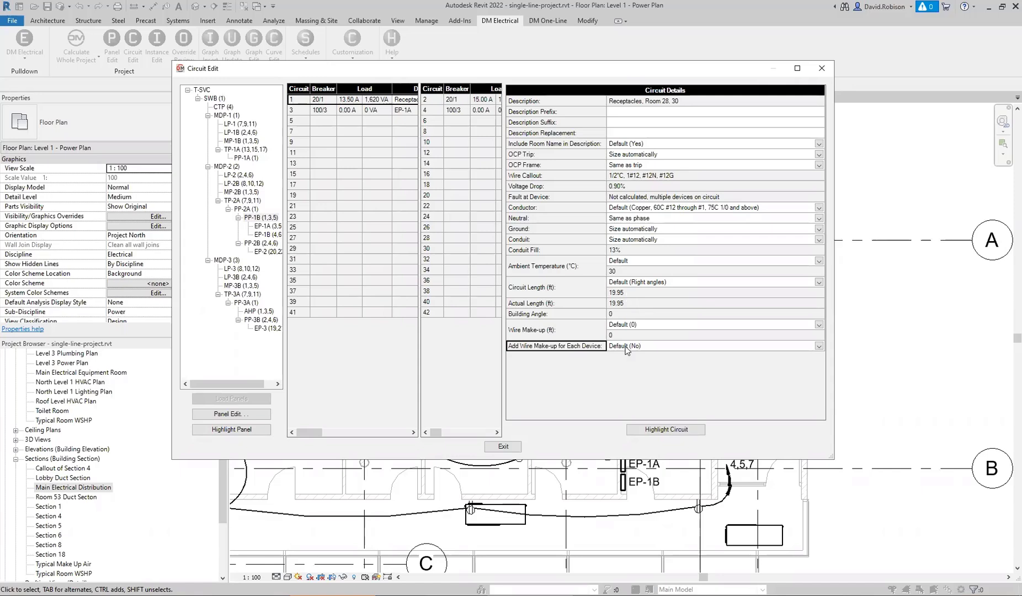
{"action": "left_click", "coordinate": [637, 325]}
{"action": "left_click", "coordinate": [637, 326]}
{"action": "left_click", "coordinate": [635, 338]}
{"action": "type", "text": "5"}
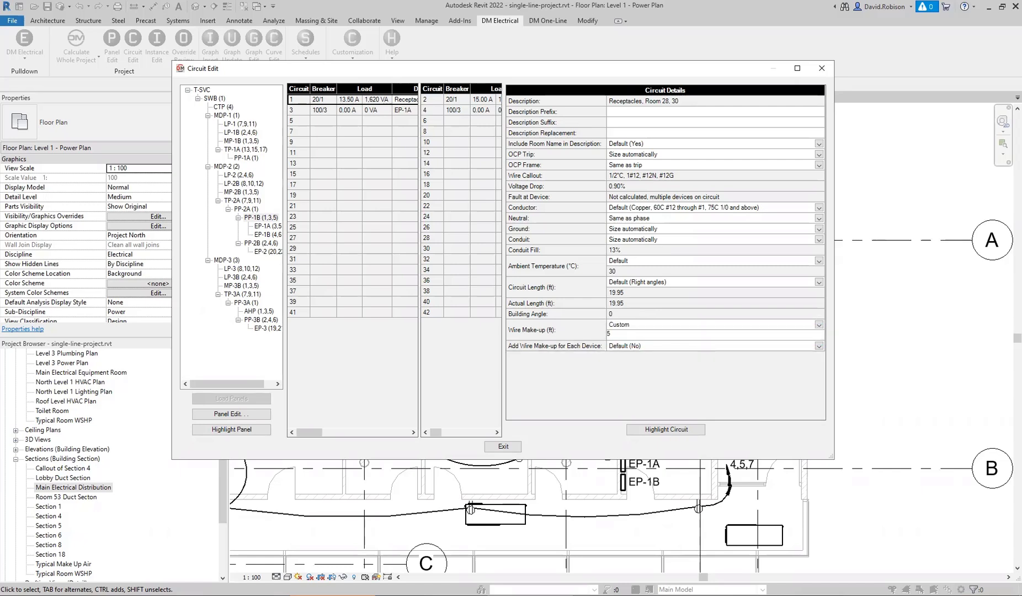
{"action": "left_click", "coordinate": [587, 338]}
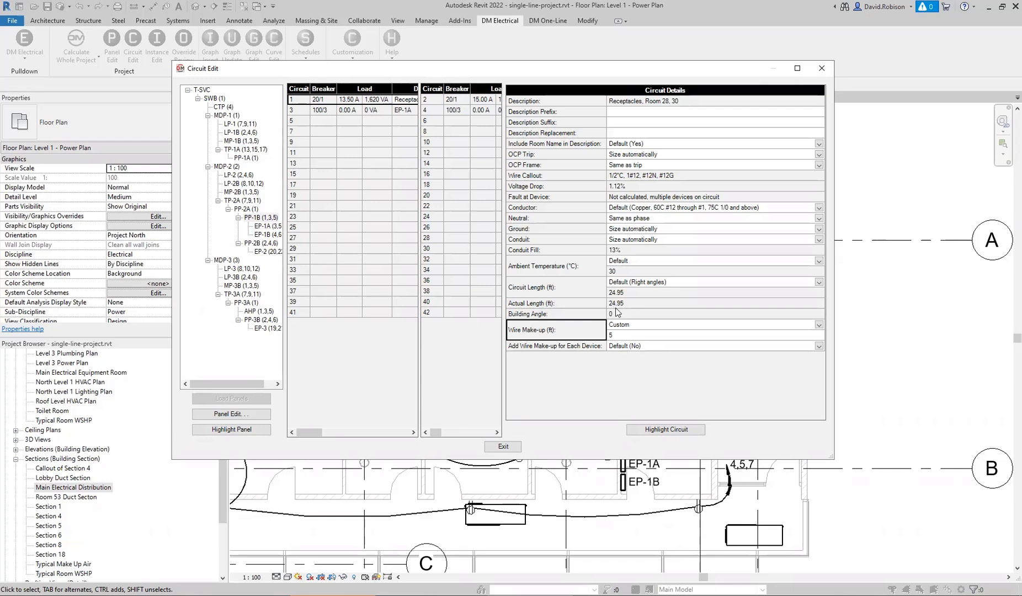
{"action": "left_click", "coordinate": [634, 347]}
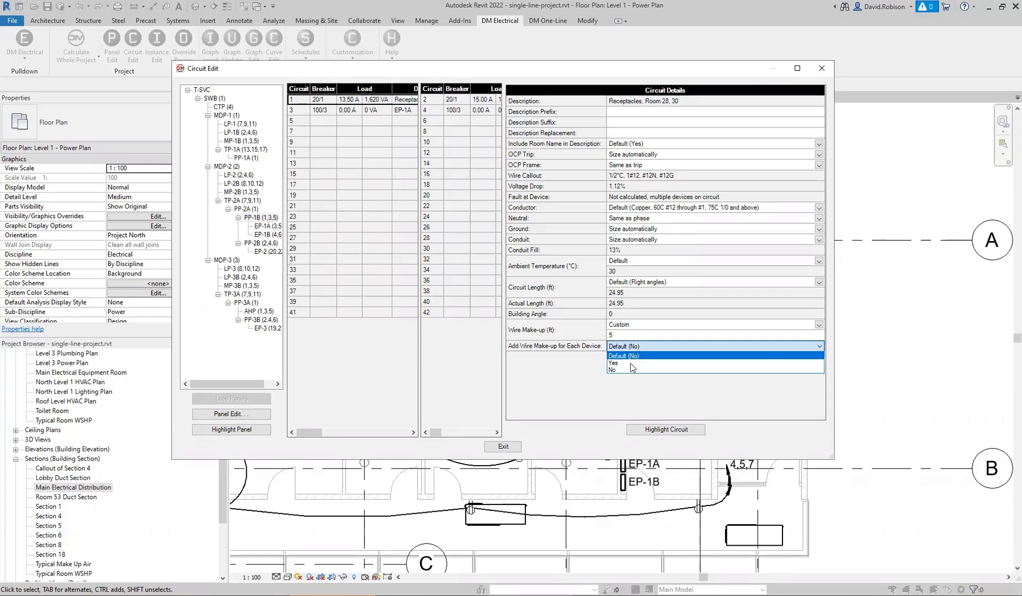
{"action": "left_click", "coordinate": [624, 363]}
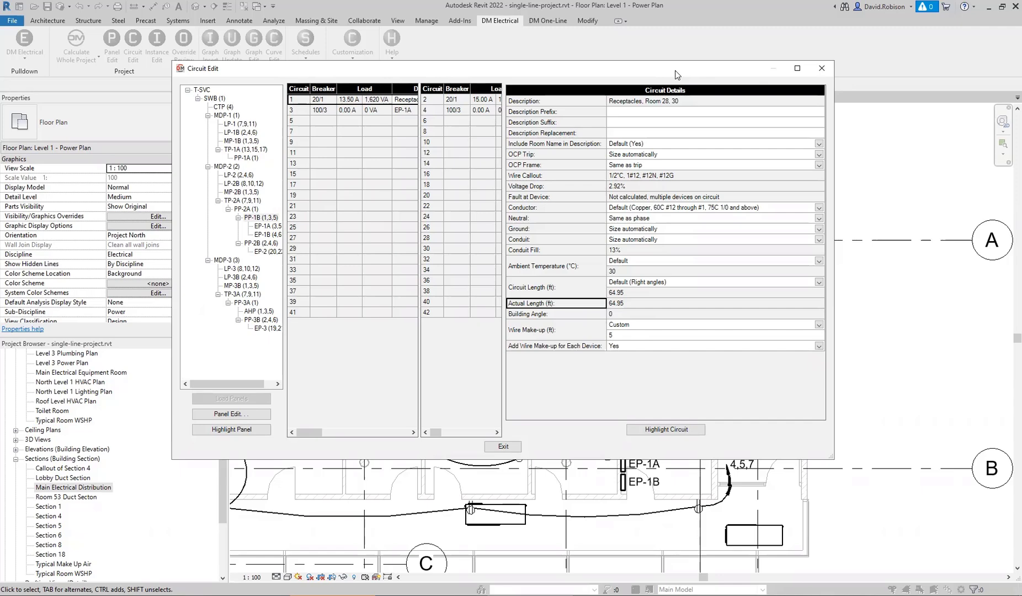
Step: Switch PP-1B circuit 1's length to Revit calculated length (79.9 ft, 3.60% drop) and close Circuit Edit
{"action": "left_click_drag", "start_coordinate": [678, 74], "coordinate": [266, 144]}
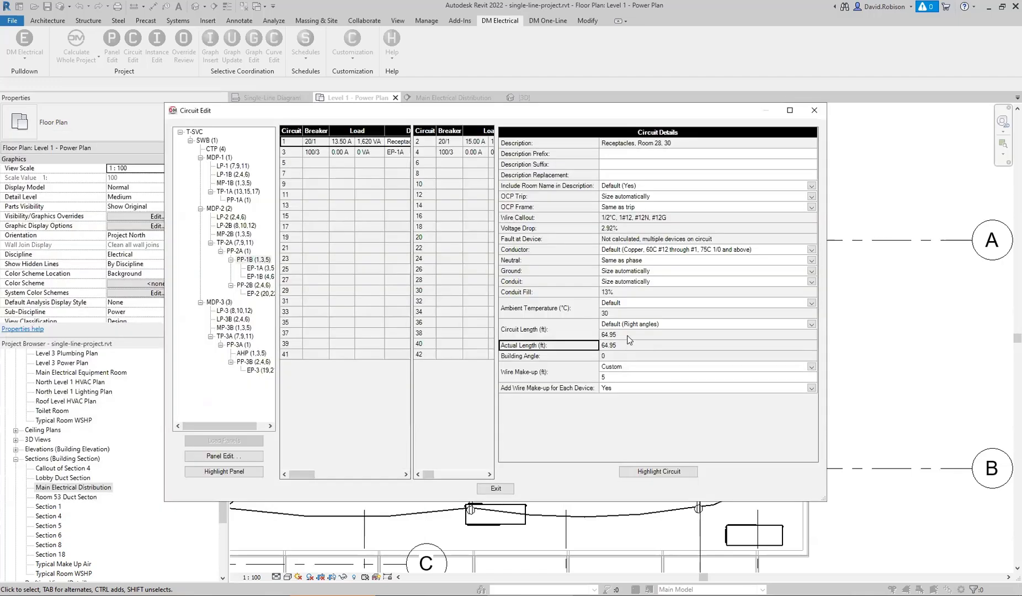
{"action": "left_click", "coordinate": [630, 335]}
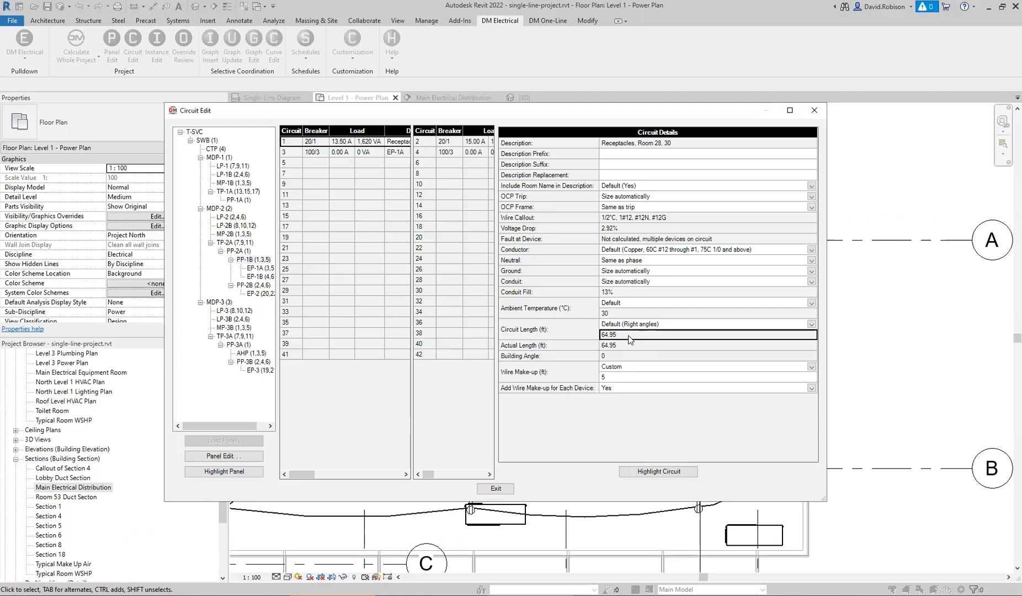
{"action": "left_click", "coordinate": [630, 324]}
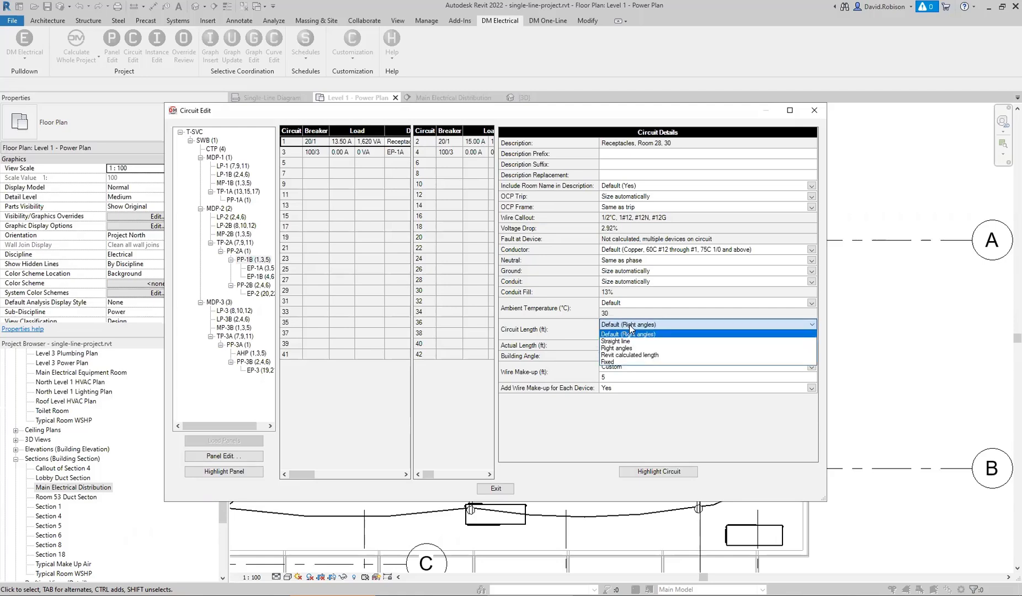
{"action": "left_click", "coordinate": [635, 355]}
{"action": "left_click", "coordinate": [659, 471]}
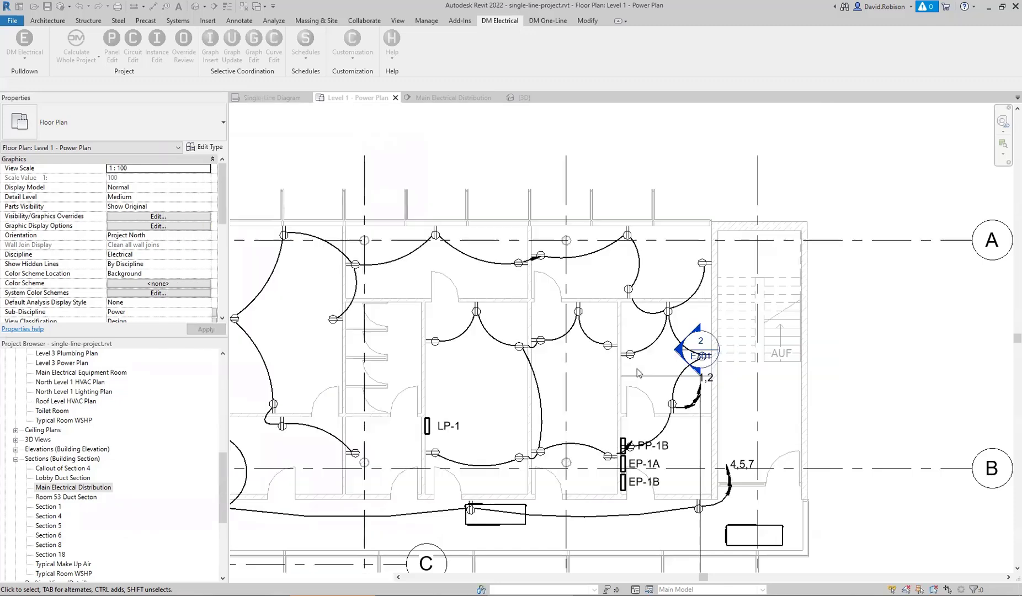
Step: Select a receptacle and put its circuit's wiring path into edit mode
{"action": "left_click", "coordinate": [704, 263]}
{"action": "left_click", "coordinate": [692, 22]}
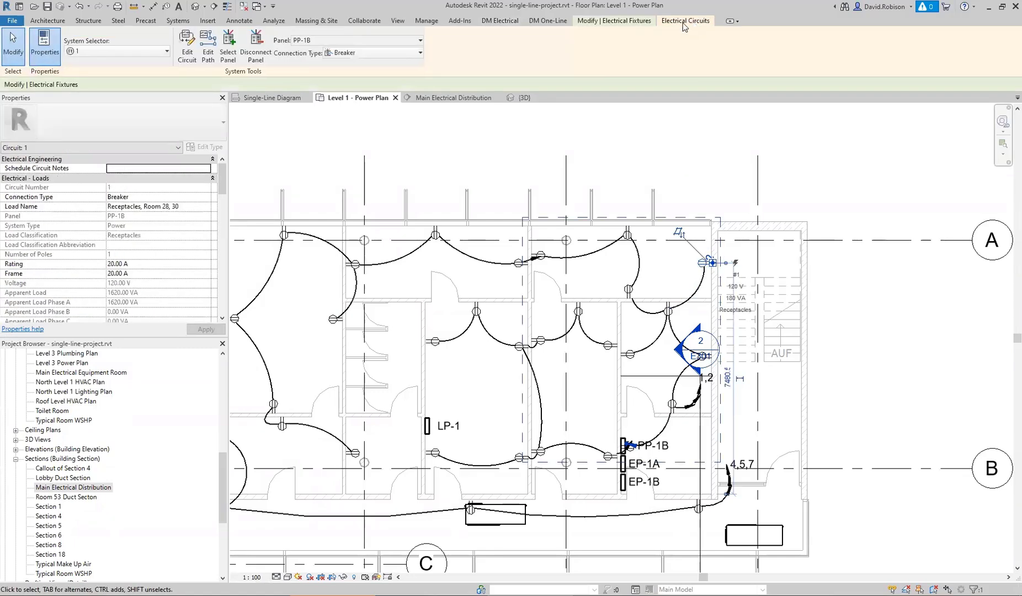
{"action": "left_click", "coordinate": [214, 58]}
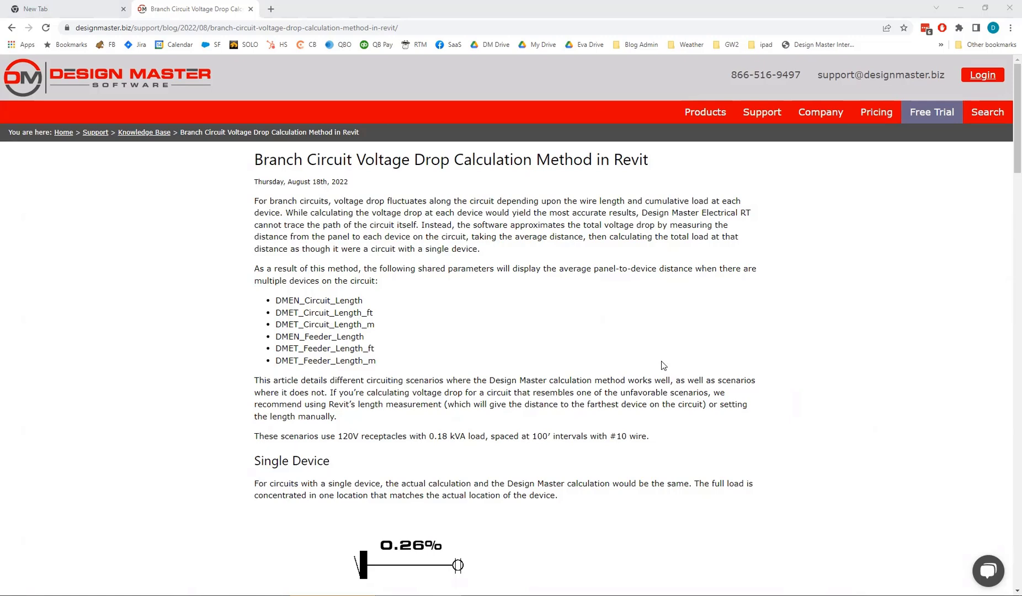
Step: Scroll the voltage drop article down to the Multiple Devices Not in a Straight Line diagram
{"action": "scroll", "coordinate": [662, 366], "scroll_direction": "down", "scroll_amount": 2}
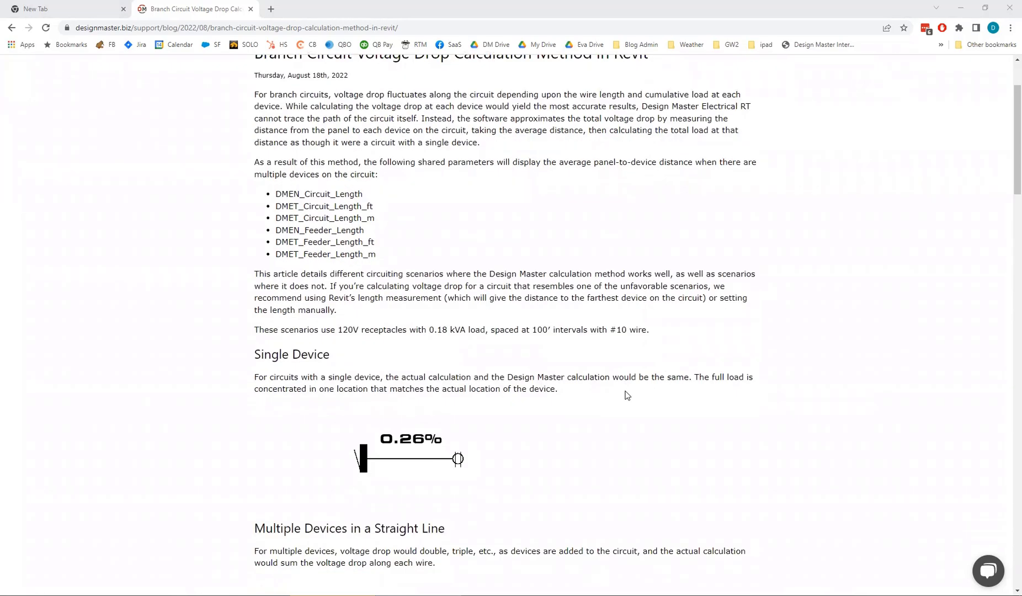
{"action": "scroll", "coordinate": [469, 417], "scroll_direction": "down", "scroll_amount": 1}
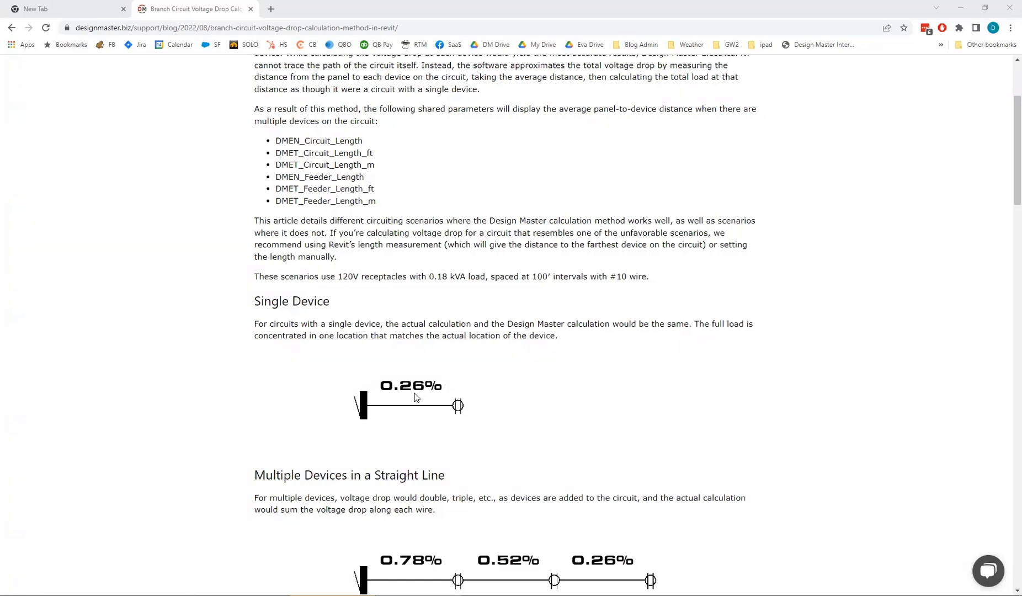
{"action": "scroll", "coordinate": [415, 397], "scroll_direction": "down", "scroll_amount": 3}
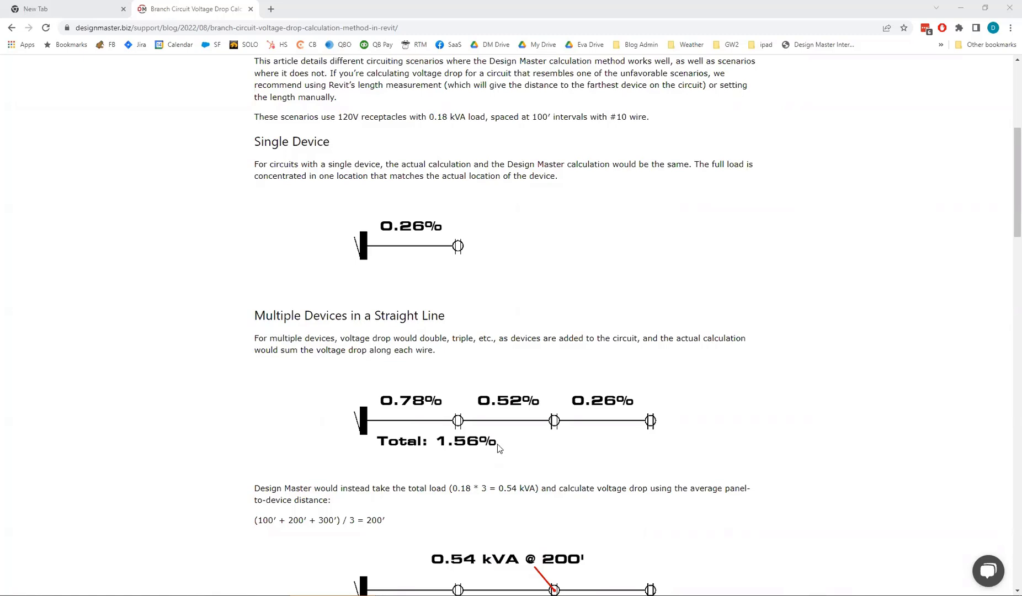
{"action": "scroll", "coordinate": [497, 443], "scroll_direction": "down", "scroll_amount": 2}
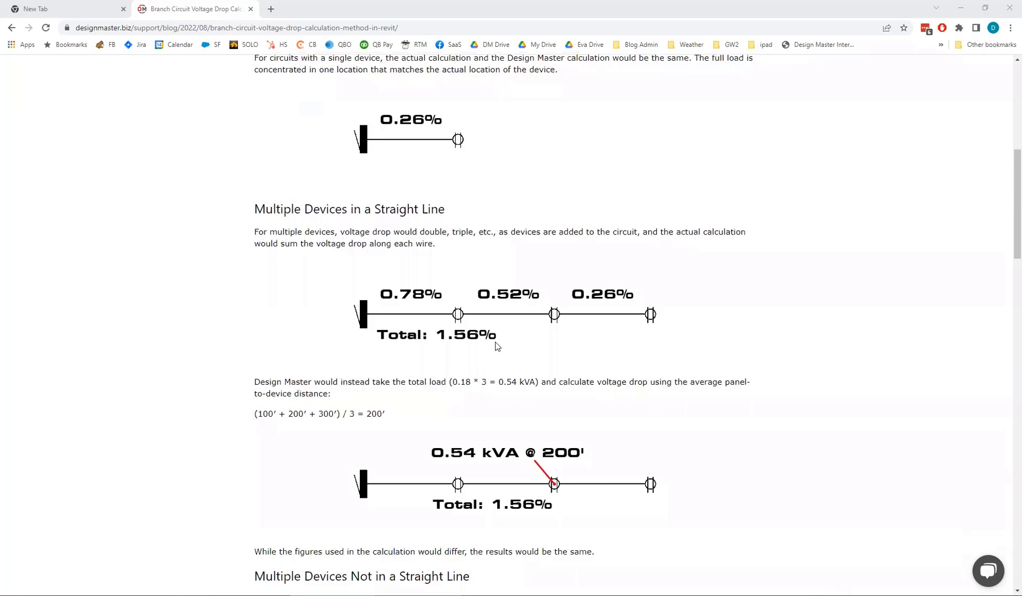
{"action": "scroll", "coordinate": [495, 342], "scroll_direction": "down", "scroll_amount": 1}
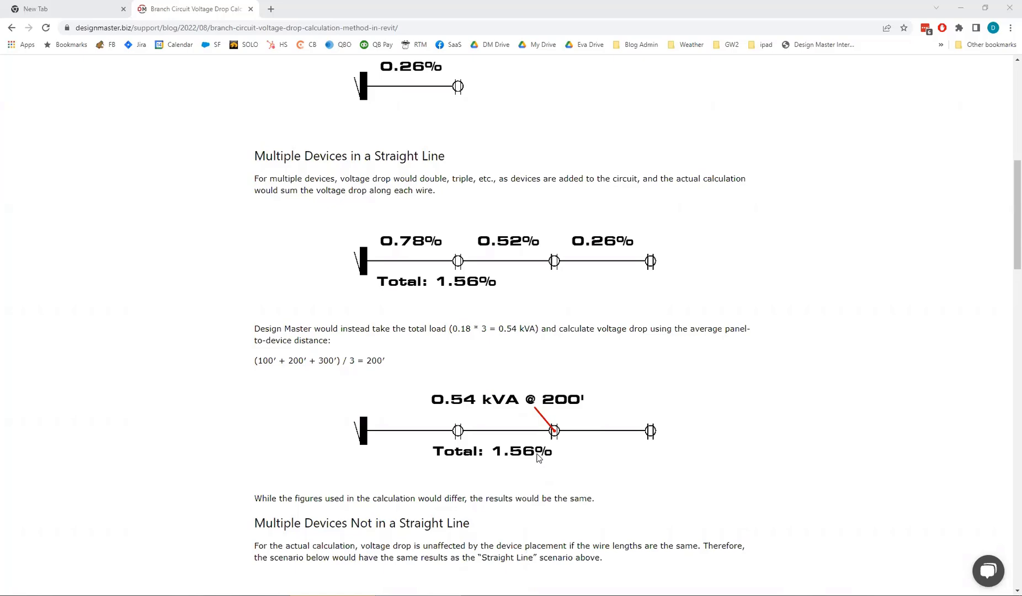
{"action": "scroll", "coordinate": [538, 456], "scroll_direction": "down", "scroll_amount": 5}
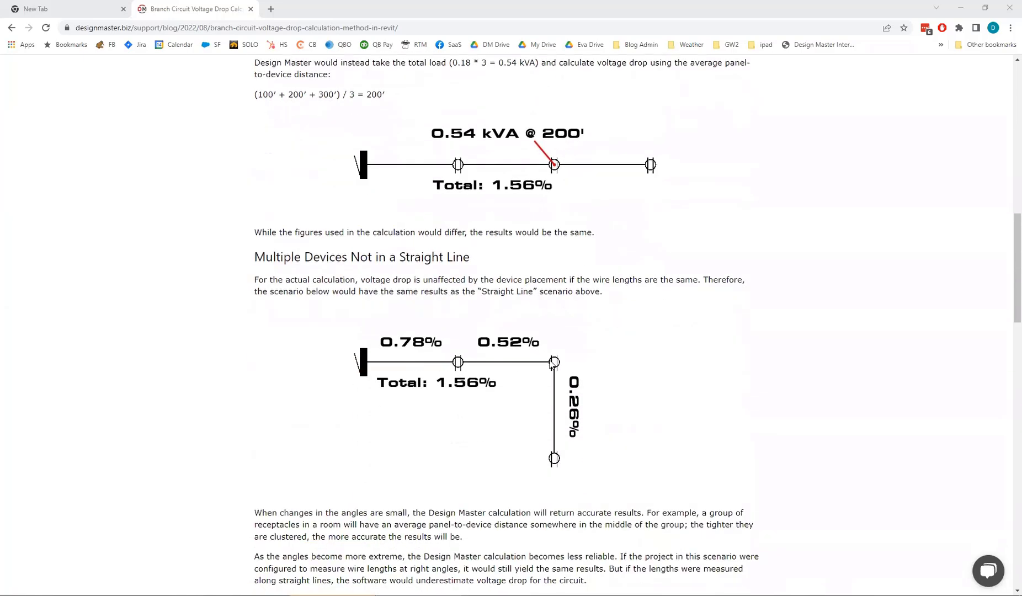